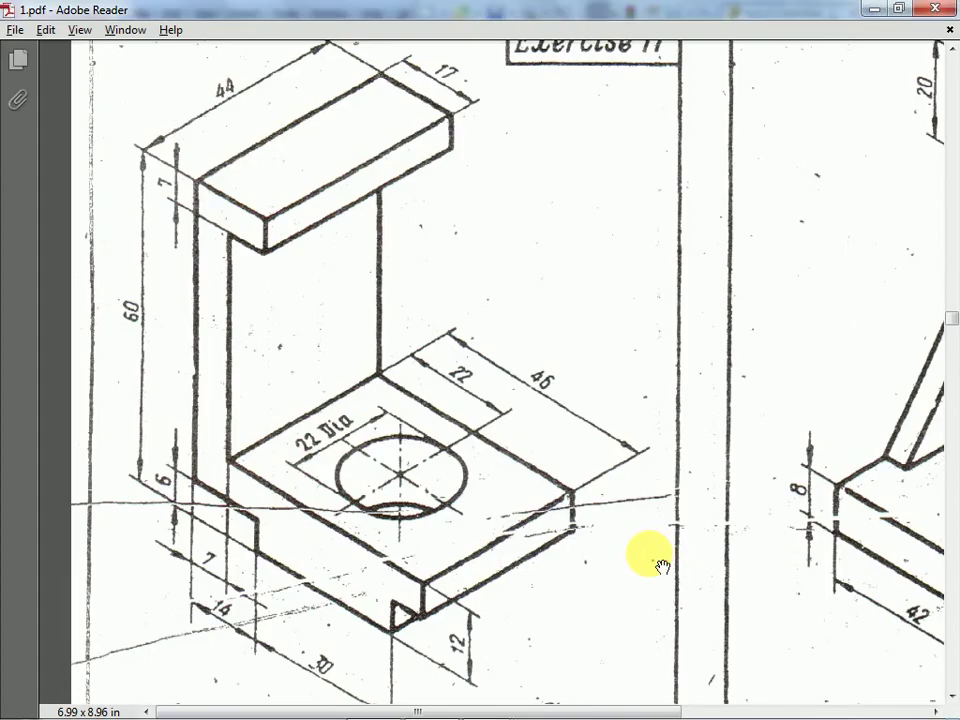
- Scroll the clamp PDF to show the base dimensions and the Clamp title
scroll(660, 567, down, 1)
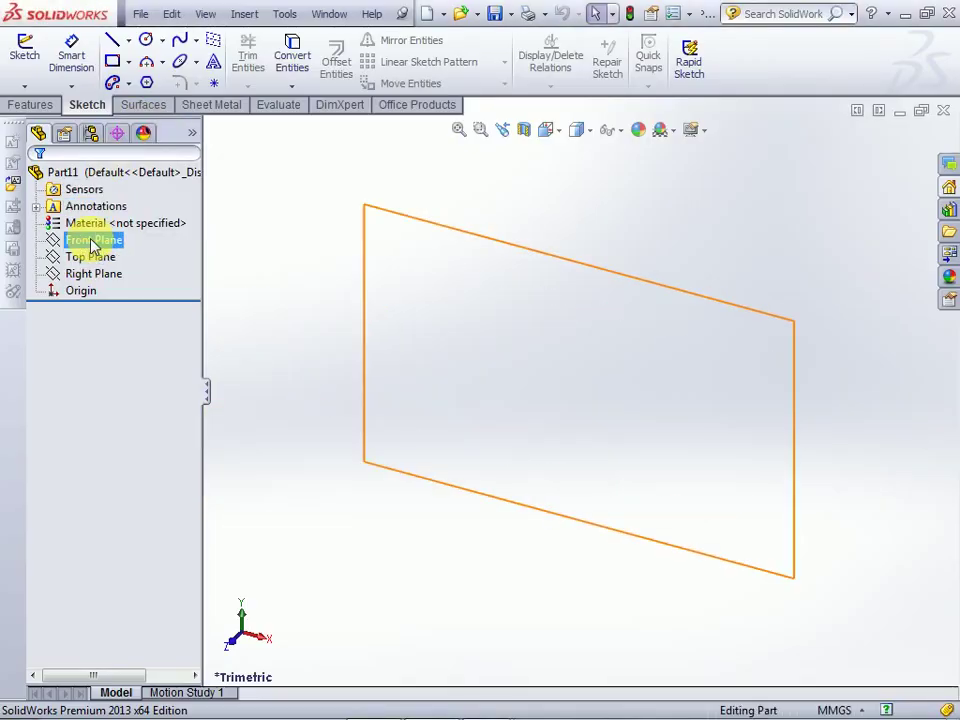
- Start a sketch on the Front Plane and draw the base rectangle
click(92, 242)
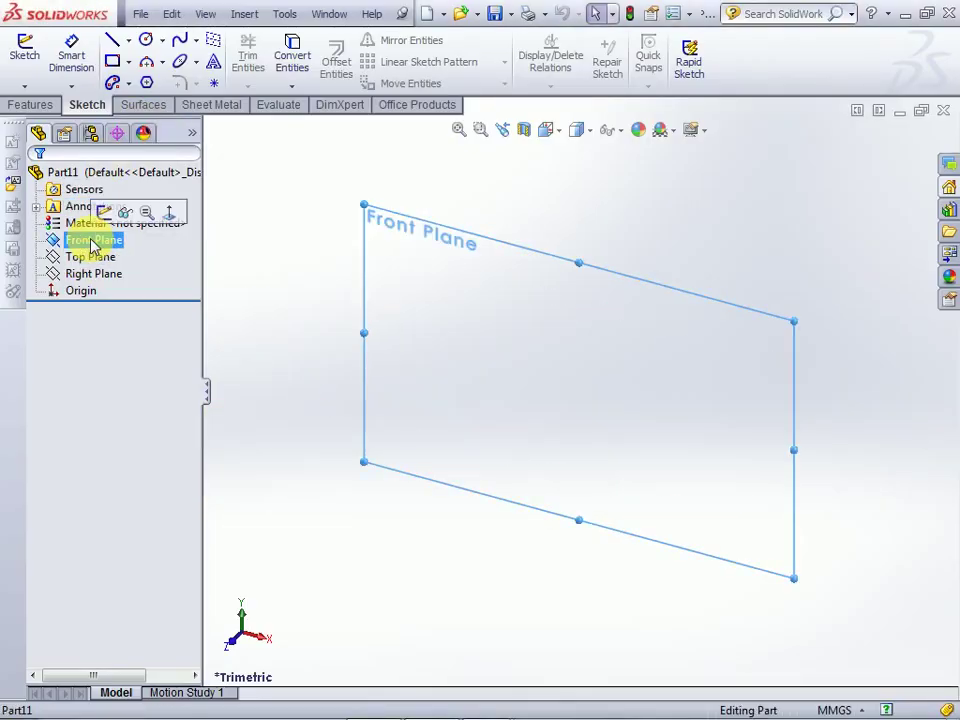
click(104, 211)
click(116, 63)
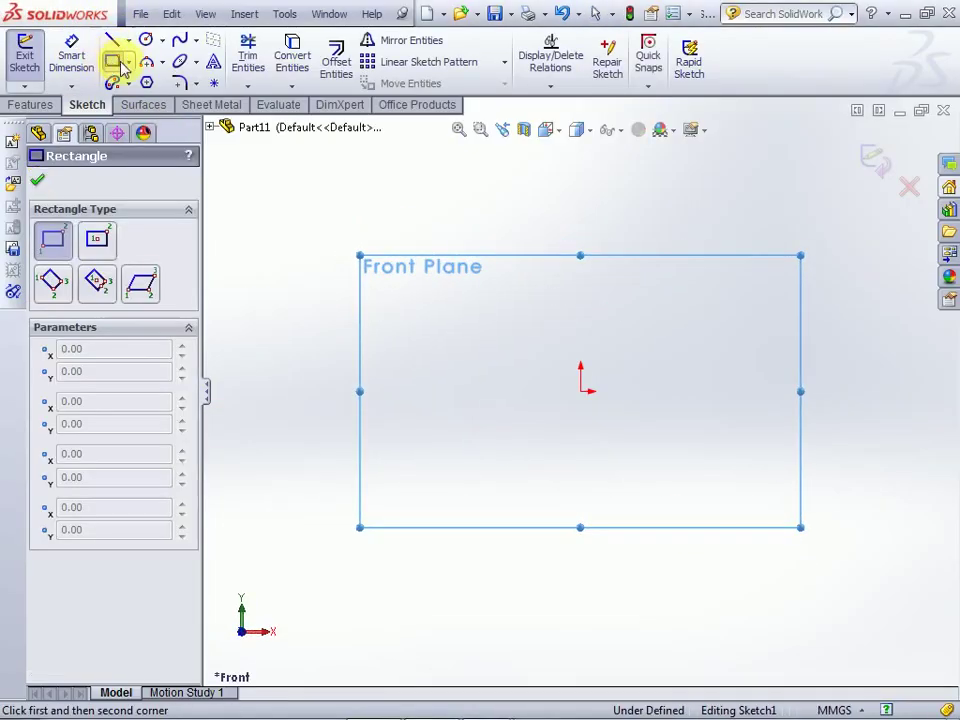
click(406, 432)
click(723, 325)
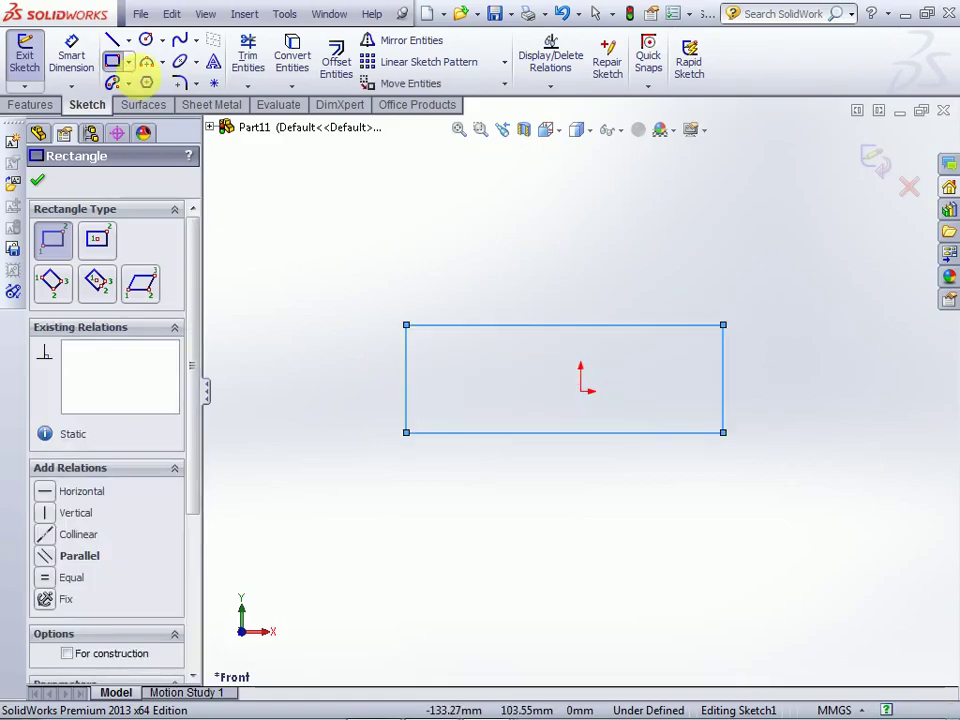
- Dimension the base rectangle 53 mm wide (46+7) and 12 mm tall
click(71, 55)
click(486, 325)
click(470, 295)
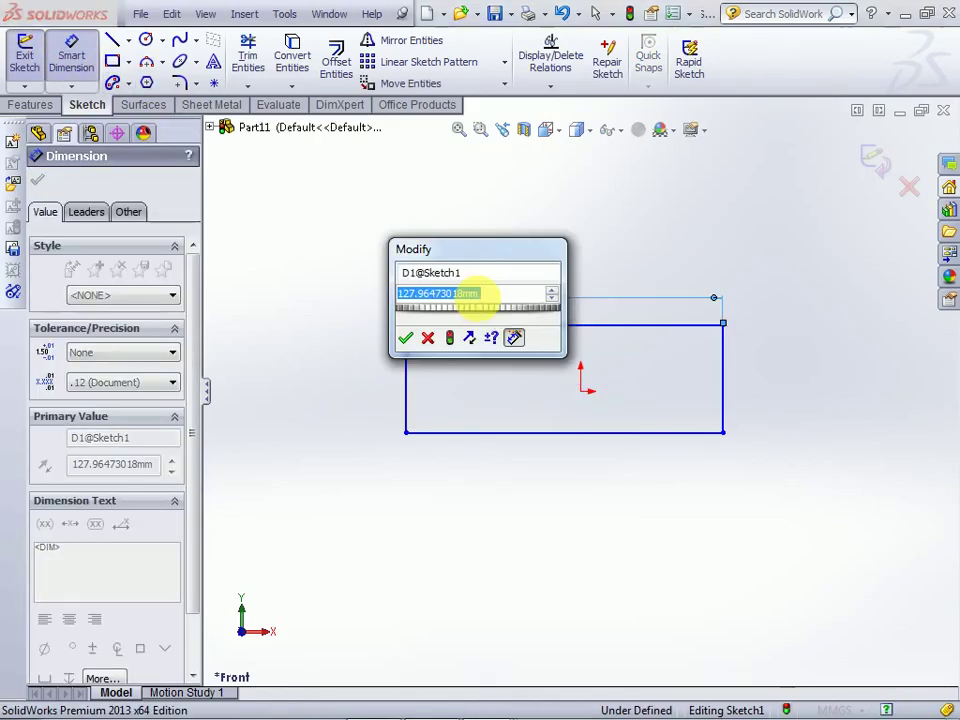
text(46+7)
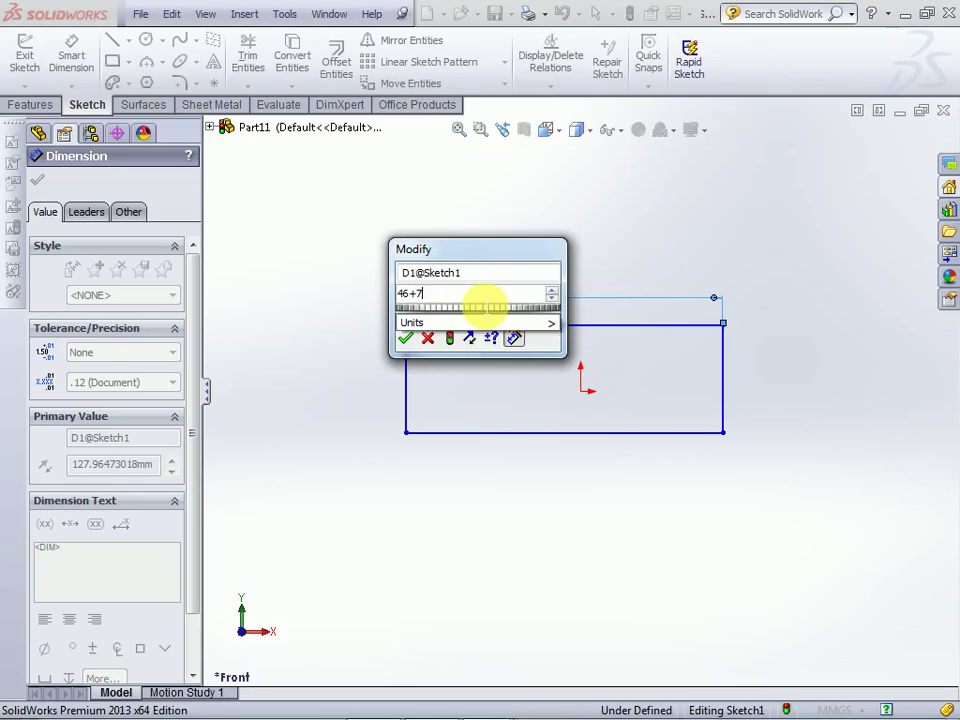
key(Return)
click(540, 385)
click(589, 394)
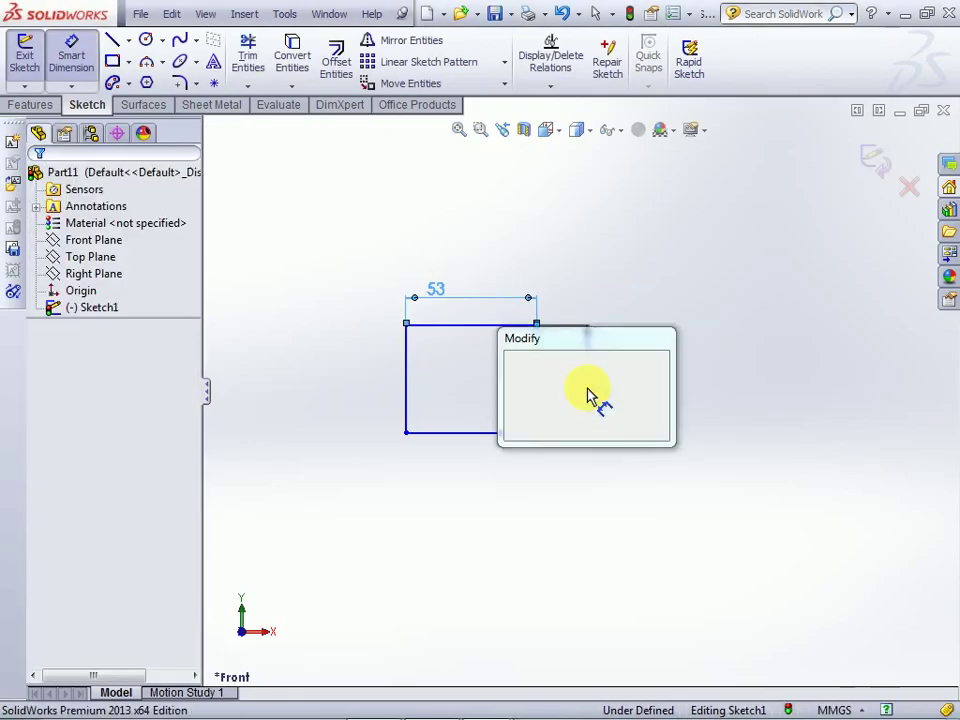
text(12)
key(Return)
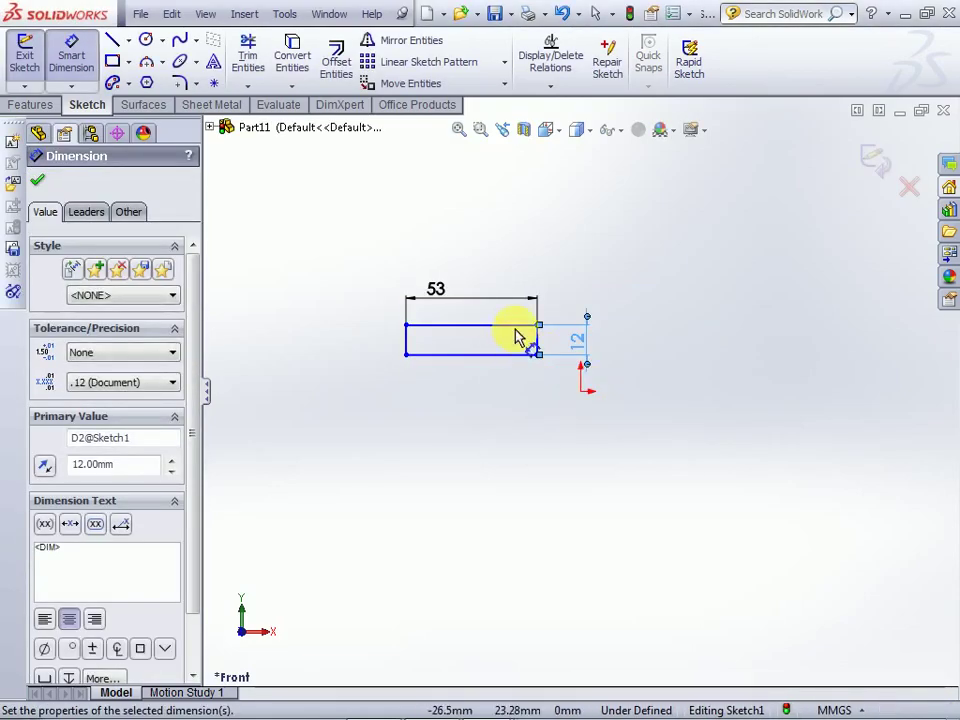
- Check the clamp PDF drawing for the next dimensions, then return to the sketch
scroll(505, 325, down, 4)
click(112, 64)
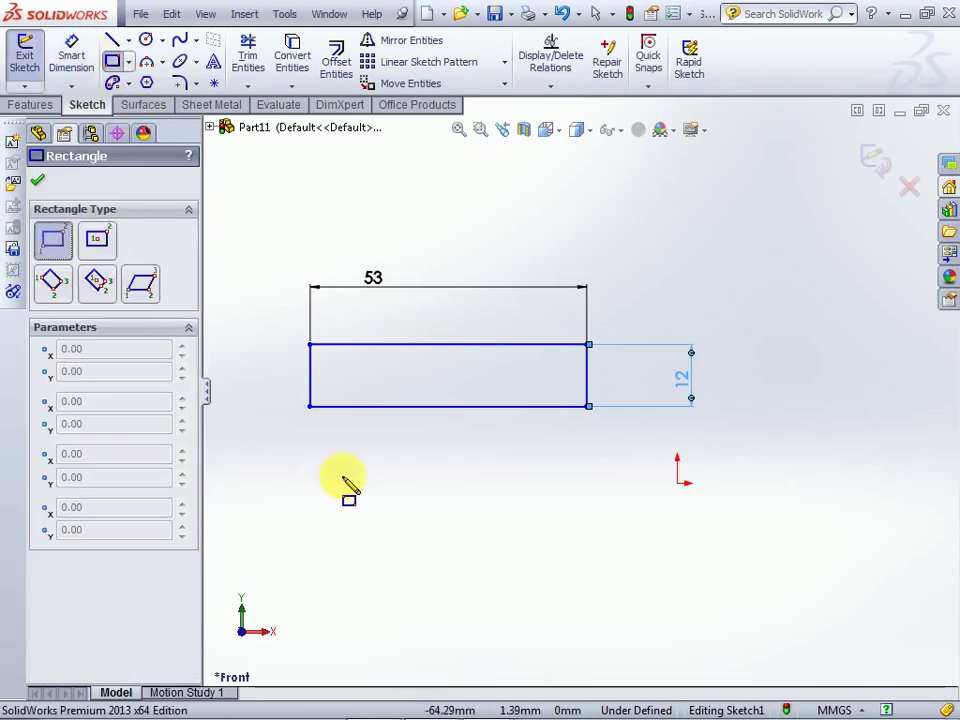
key(alt+Tab)
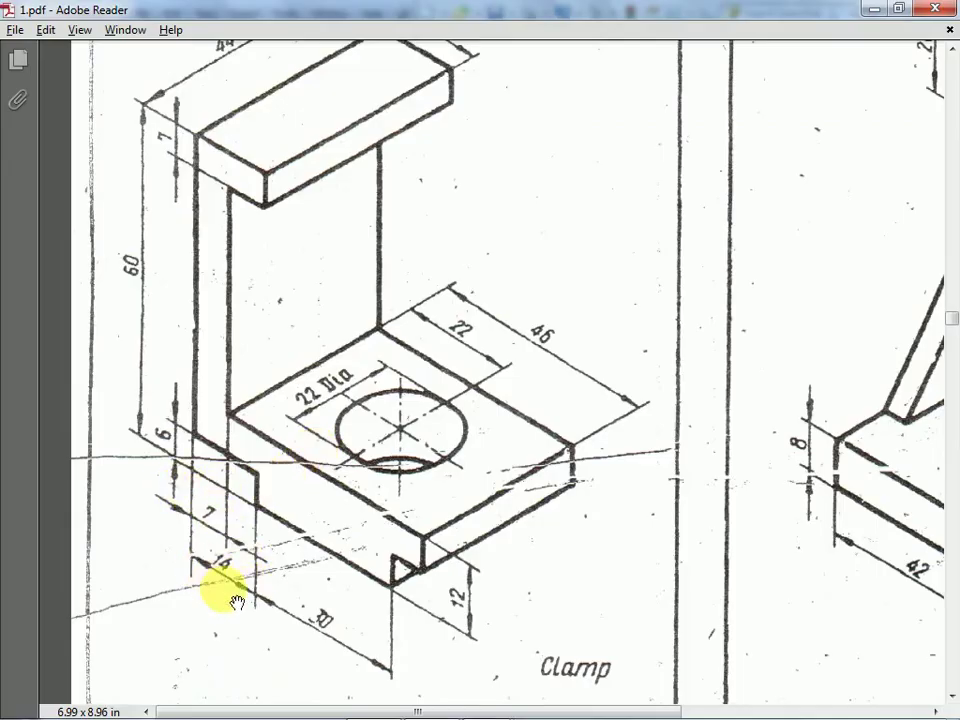
key(alt+Tab)
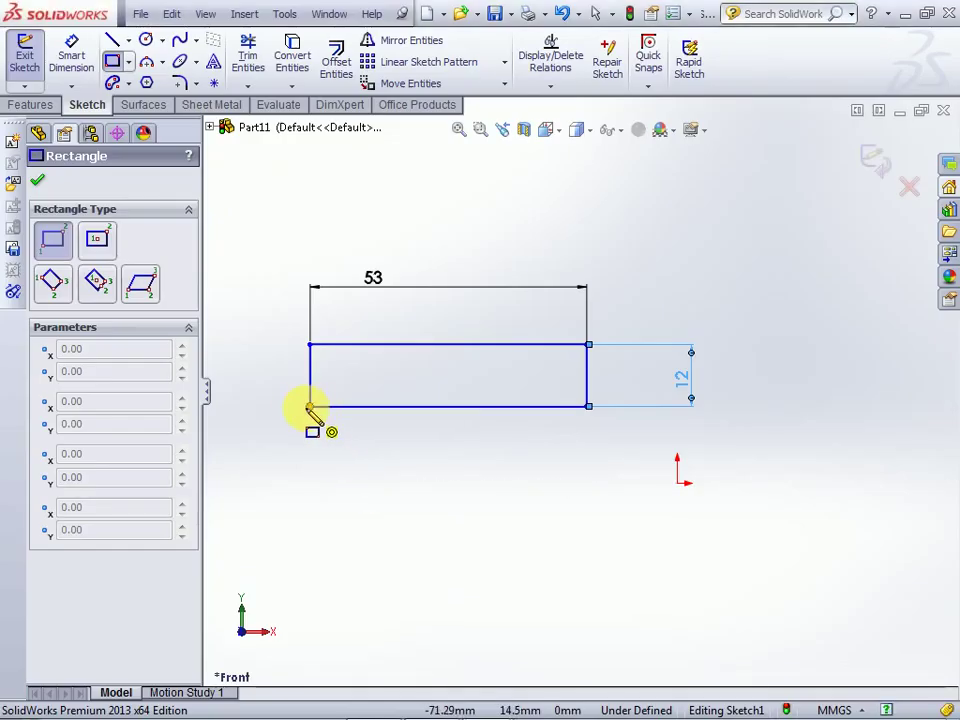
- Draw a small notch rectangle at the base's lower-left corner, undoing a trial trim
click(310, 408)
click(355, 388)
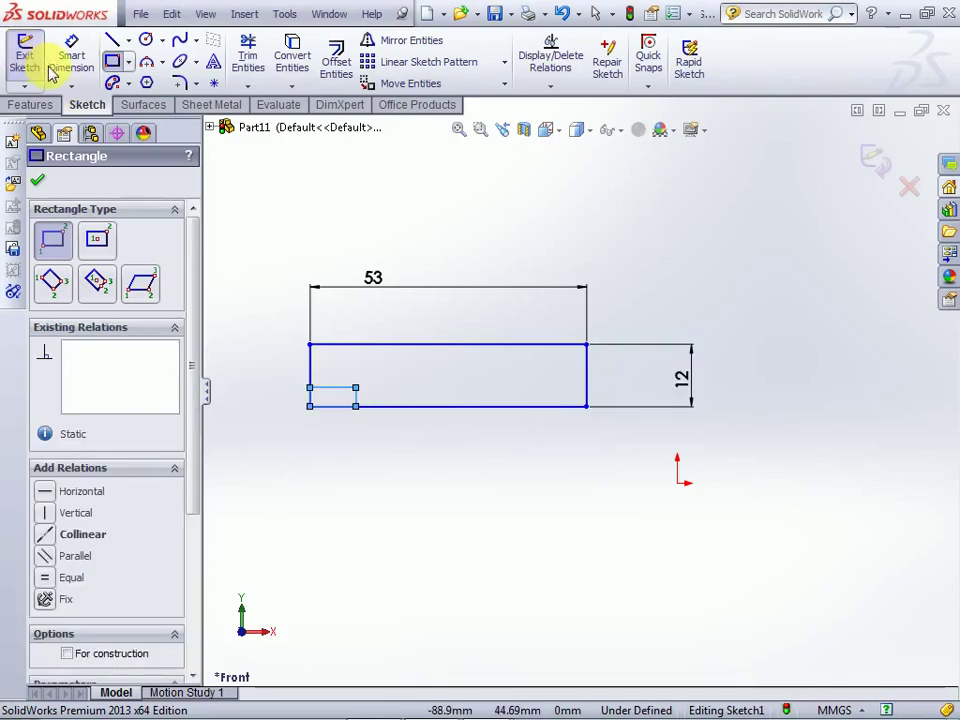
click(248, 58)
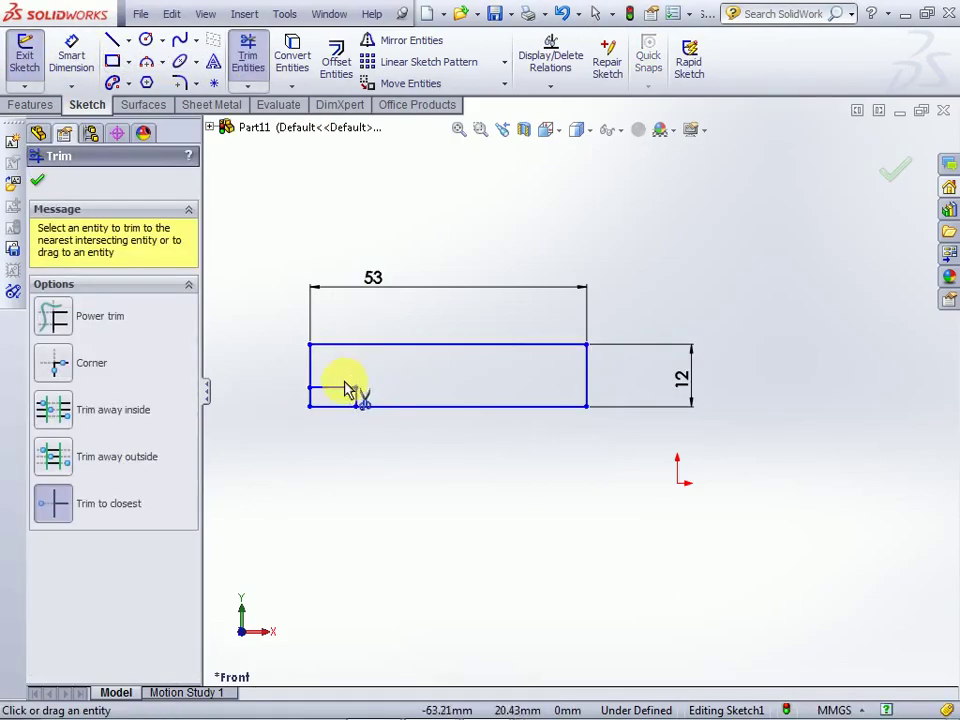
click(334, 407)
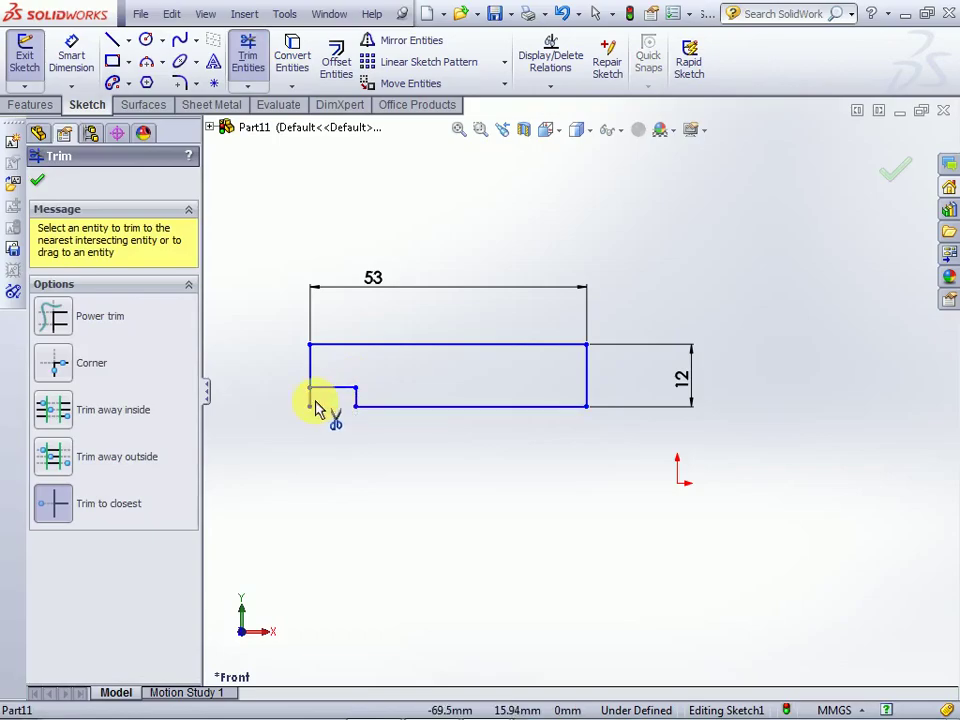
key(Escape)
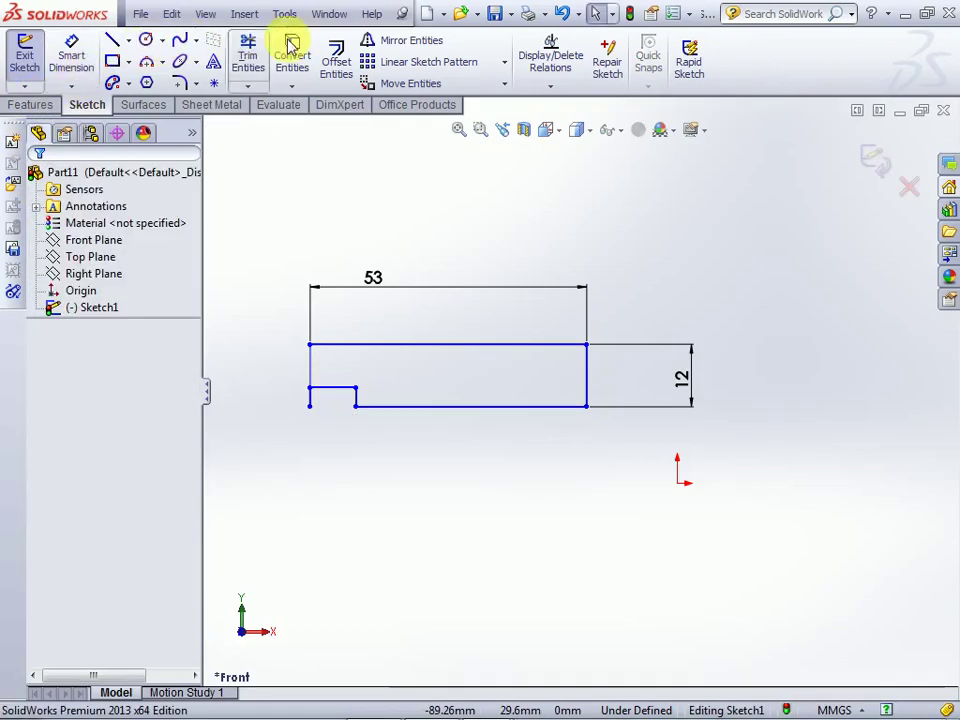
click(558, 17)
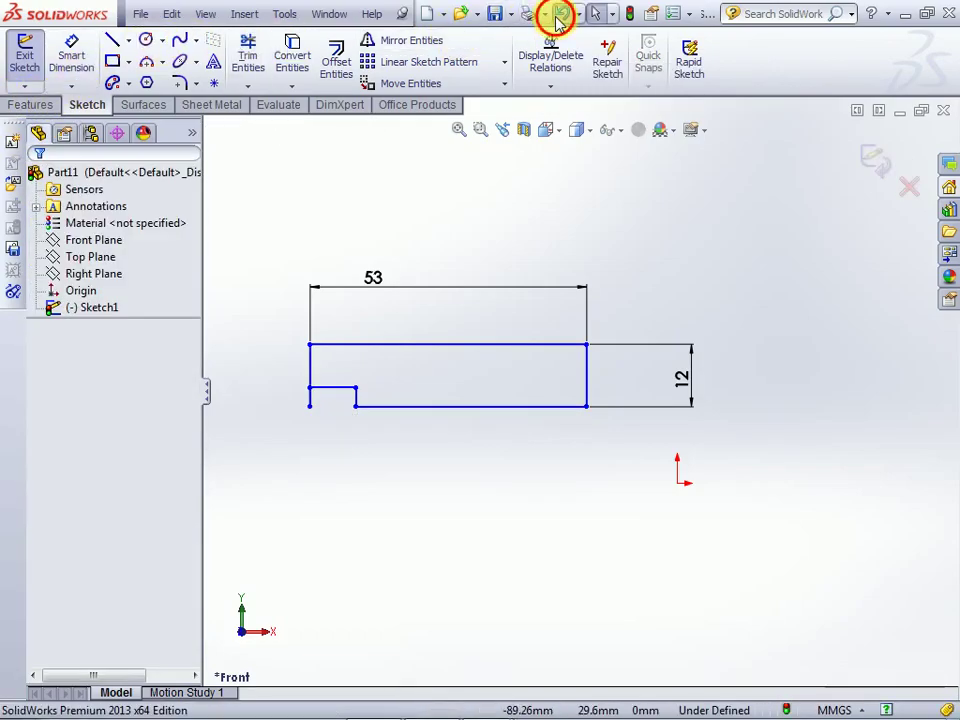
- Dimension the notch rectangle 14 mm wide and 6 mm high
click(71, 55)
click(332, 388)
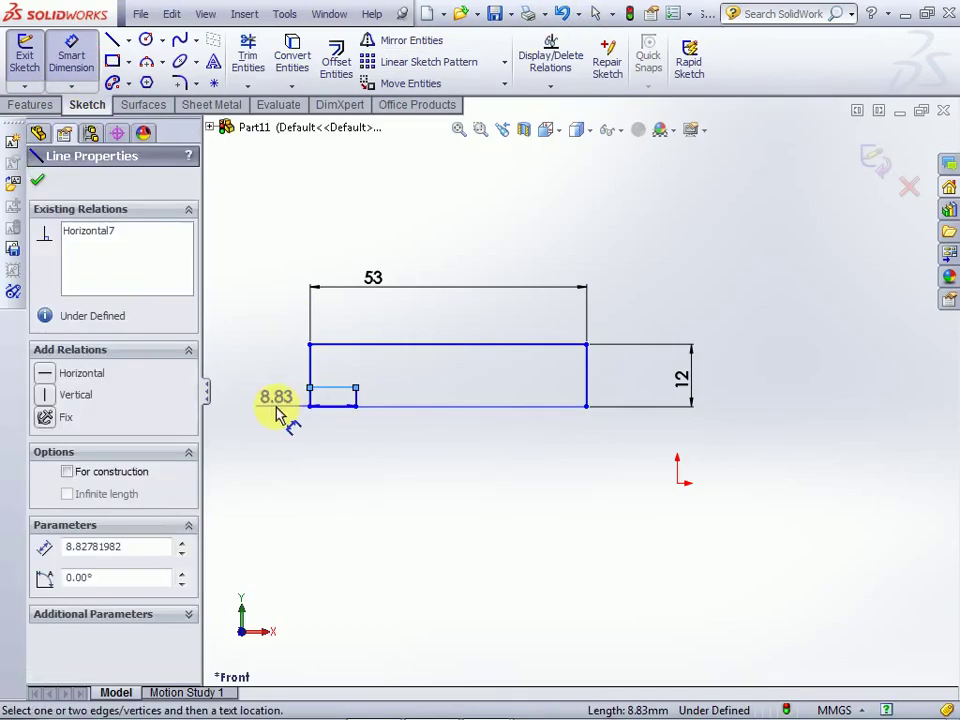
click(280, 413)
text(14)
key(Return)
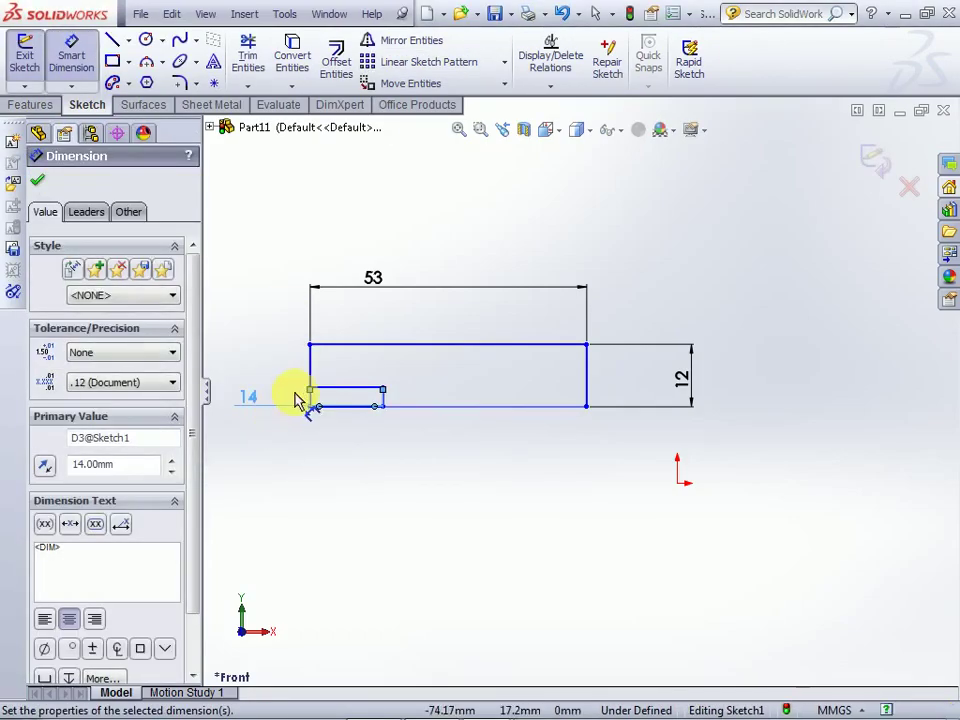
click(386, 398)
click(416, 458)
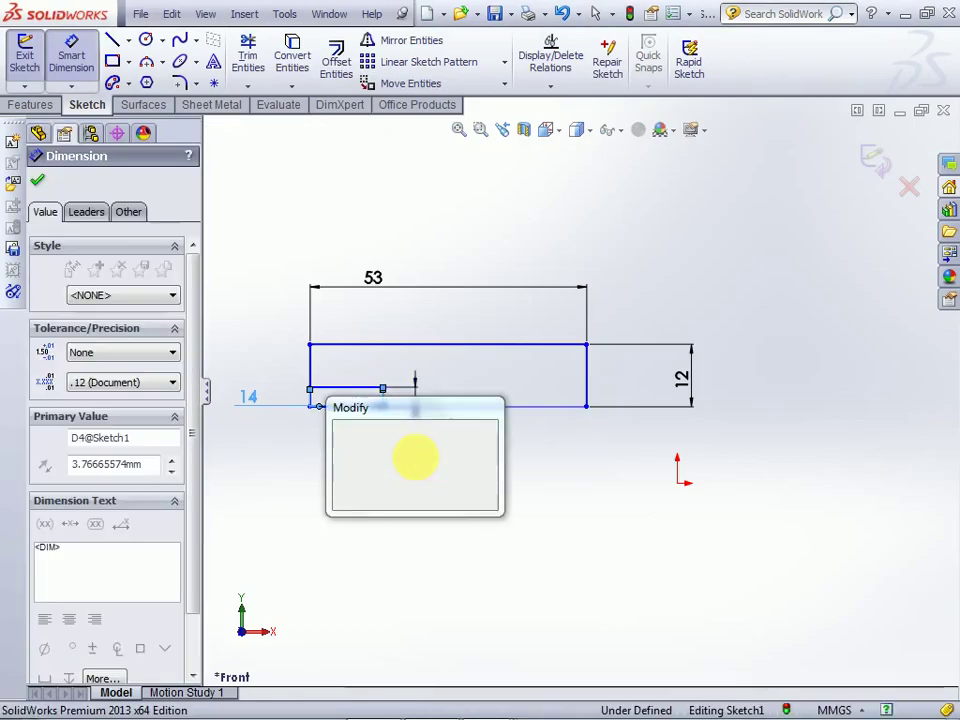
text(6)
key(Return)
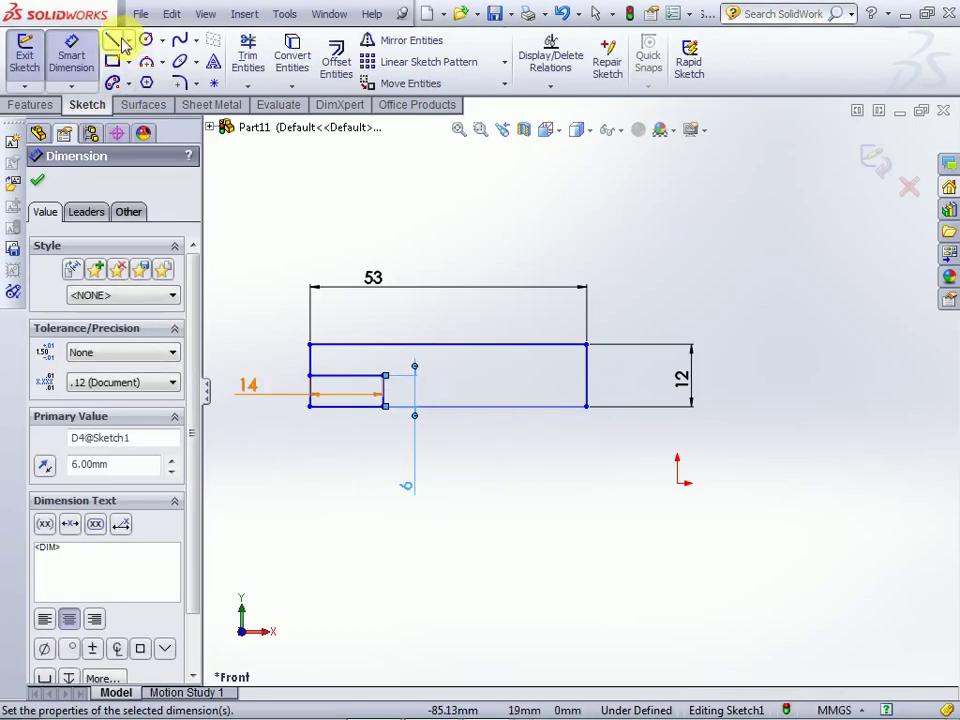
click(85, 40)
- Trim the notch's overlapping lines and move the 14 dimension up beside the notch
click(250, 70)
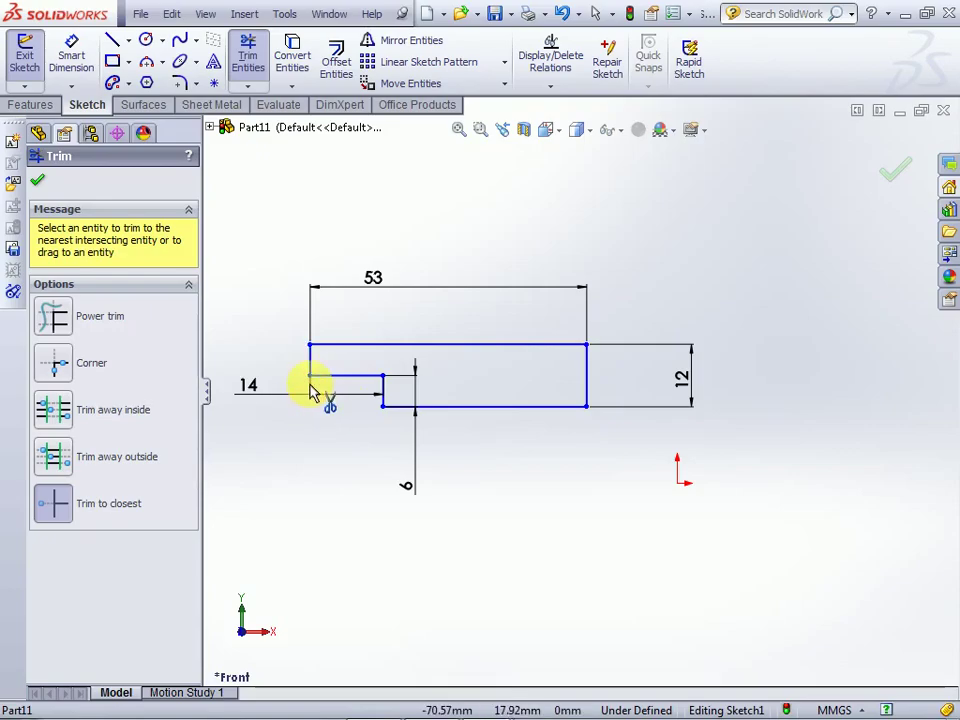
scroll(305, 390, down, 1)
scroll(300, 390, down, 2)
scroll(368, 381, down, 2)
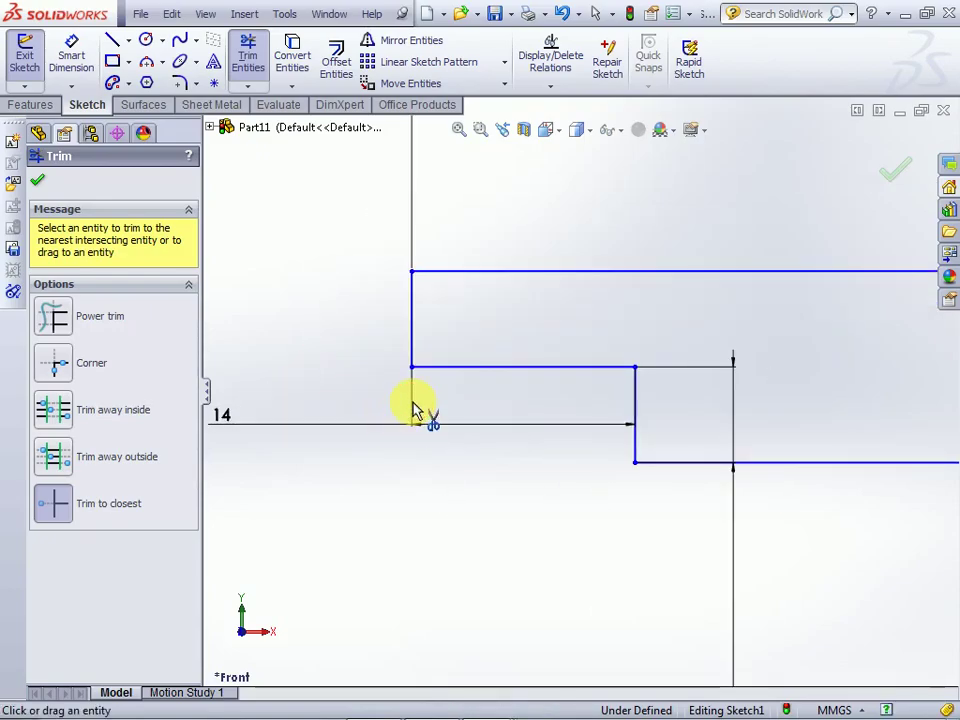
key(Escape)
mouse_move(236, 422)
mouse_down()
mouse_move(253, 385)
mouse_move(478, 425)
mouse_move(510, 486)
mouse_up()
scroll(505, 488, up, 3)
scroll(733, 413, down, 2)
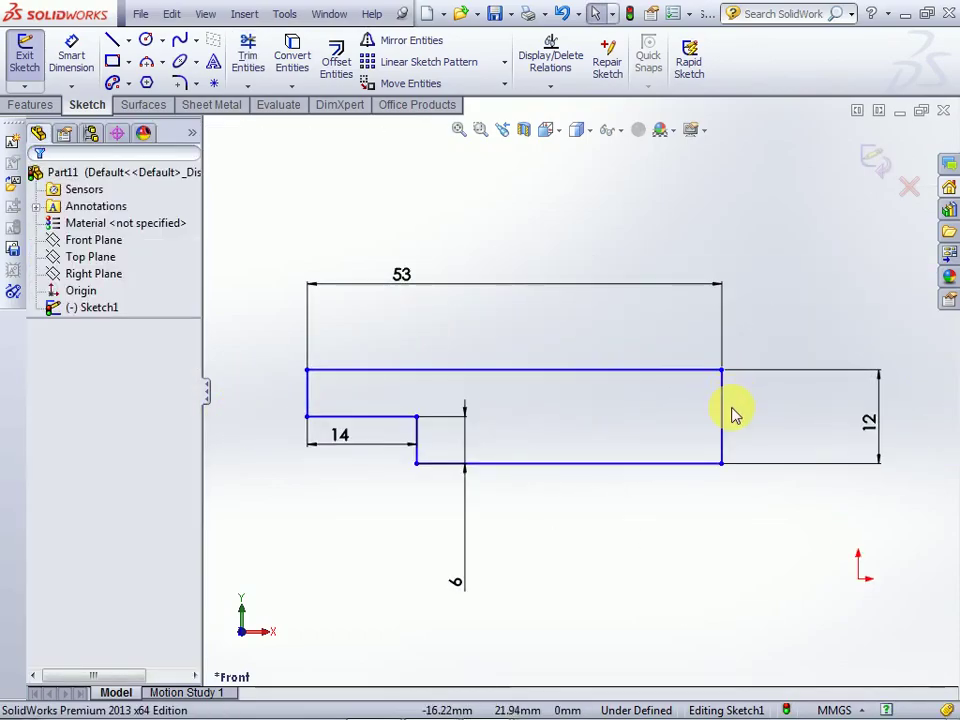
- Consult the clamp PDF drawing, then return to the SolidWorks sketch
key(alt+Tab)
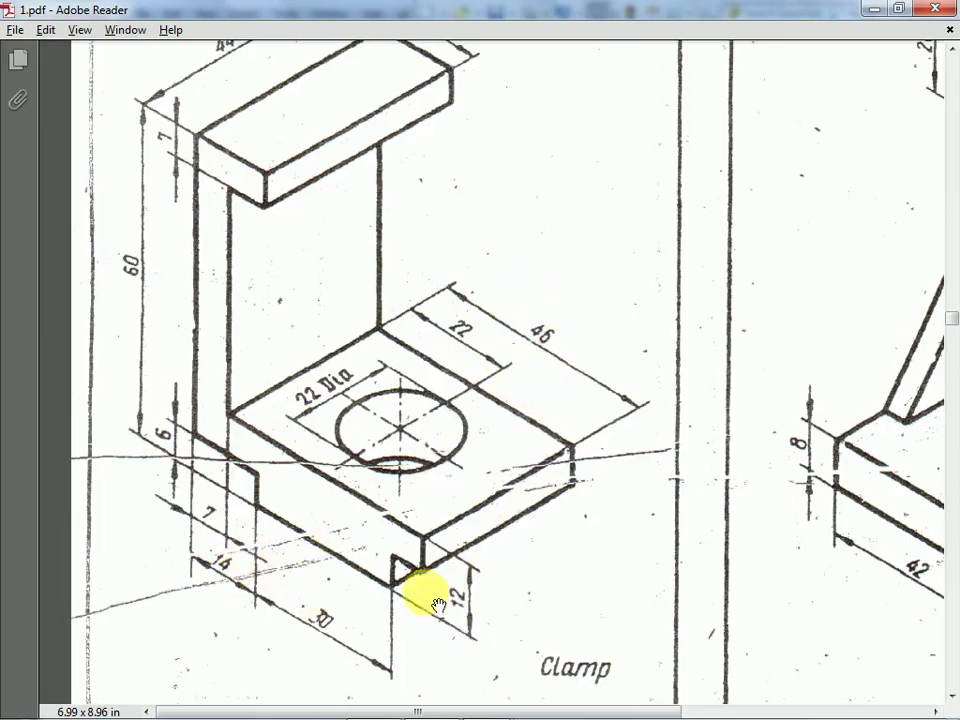
key(alt+Tab)
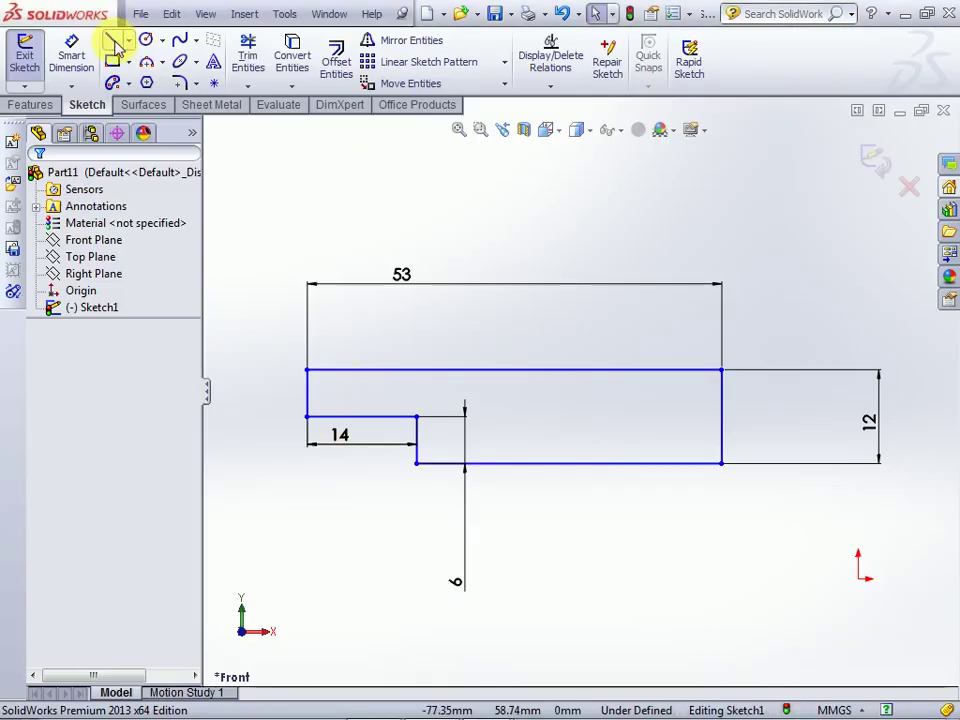
- Draw a small rectangle at the base's lower-right corner, dimension it 9 mm wide, and start its height dimension
click(110, 62)
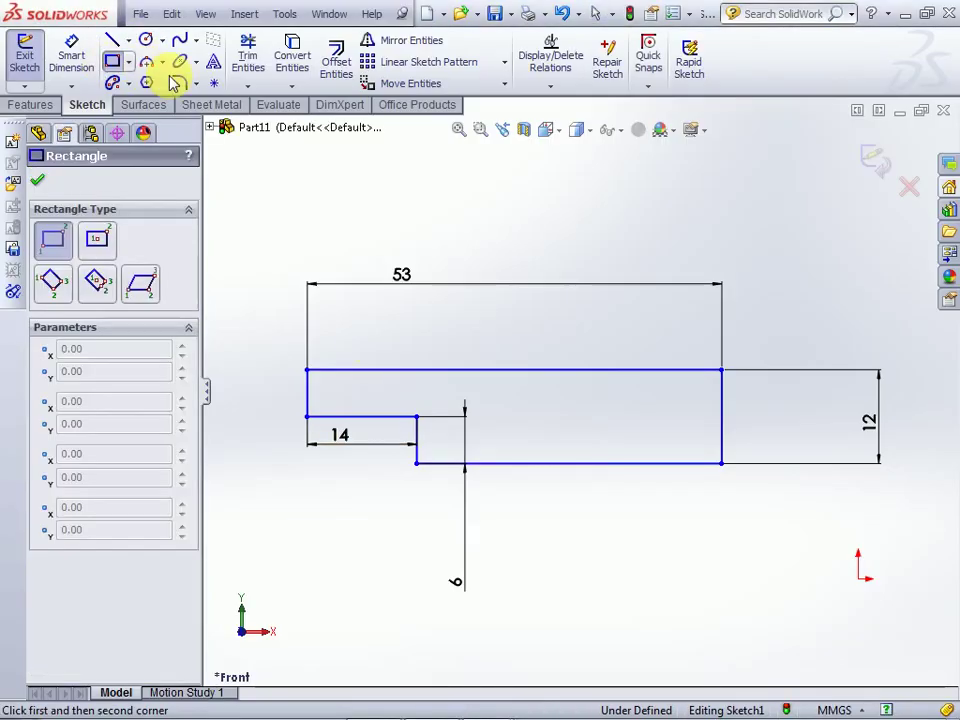
click(721, 463)
click(583, 425)
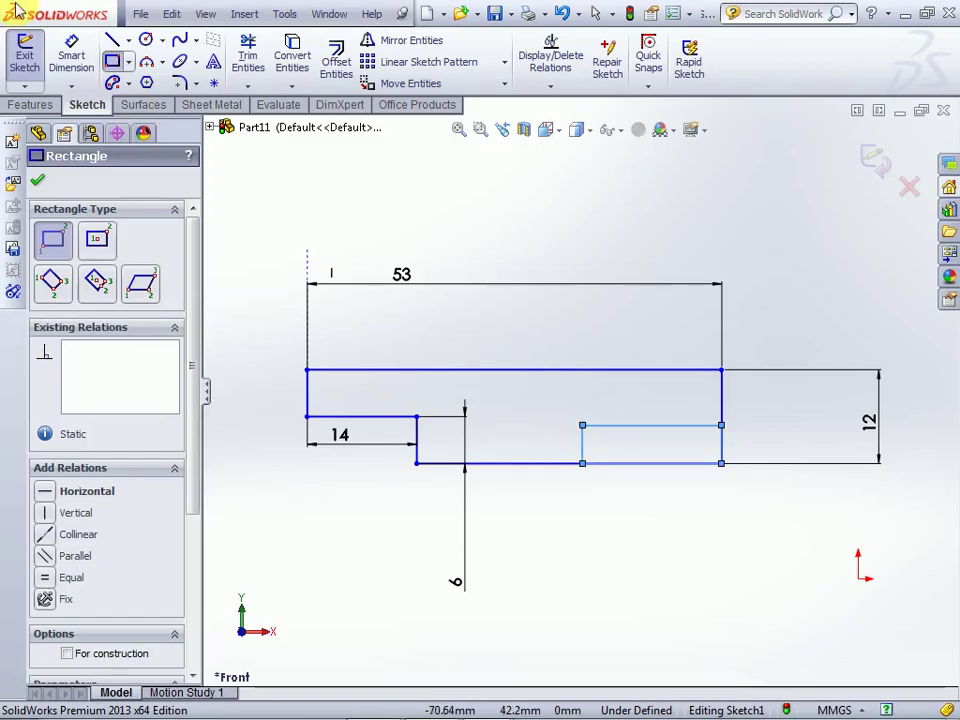
click(75, 62)
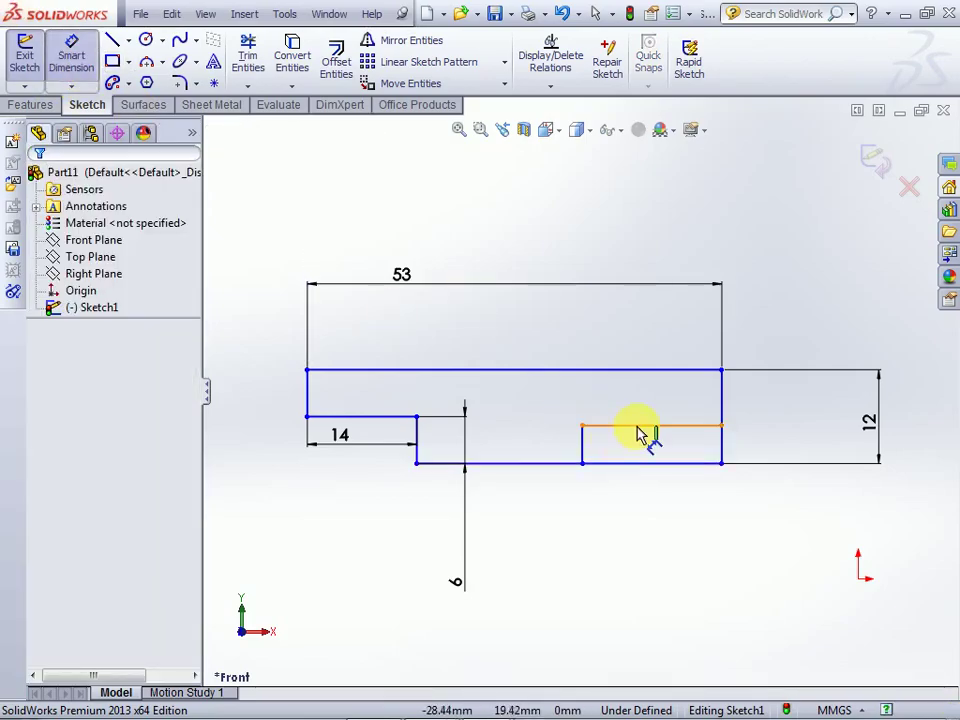
click(640, 426)
click(640, 517)
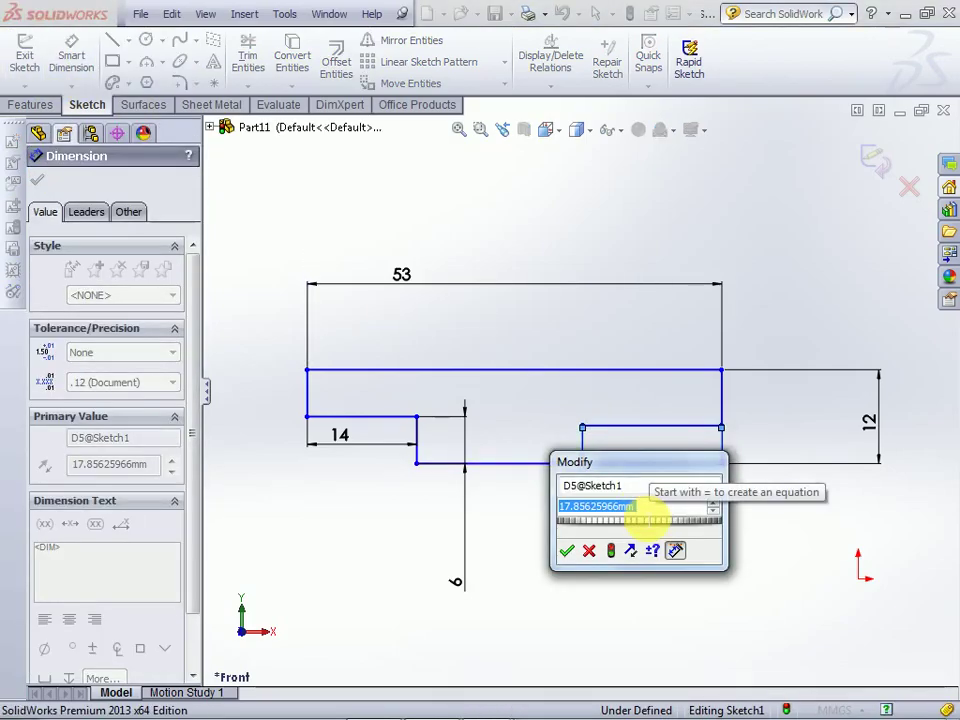
text(53-)
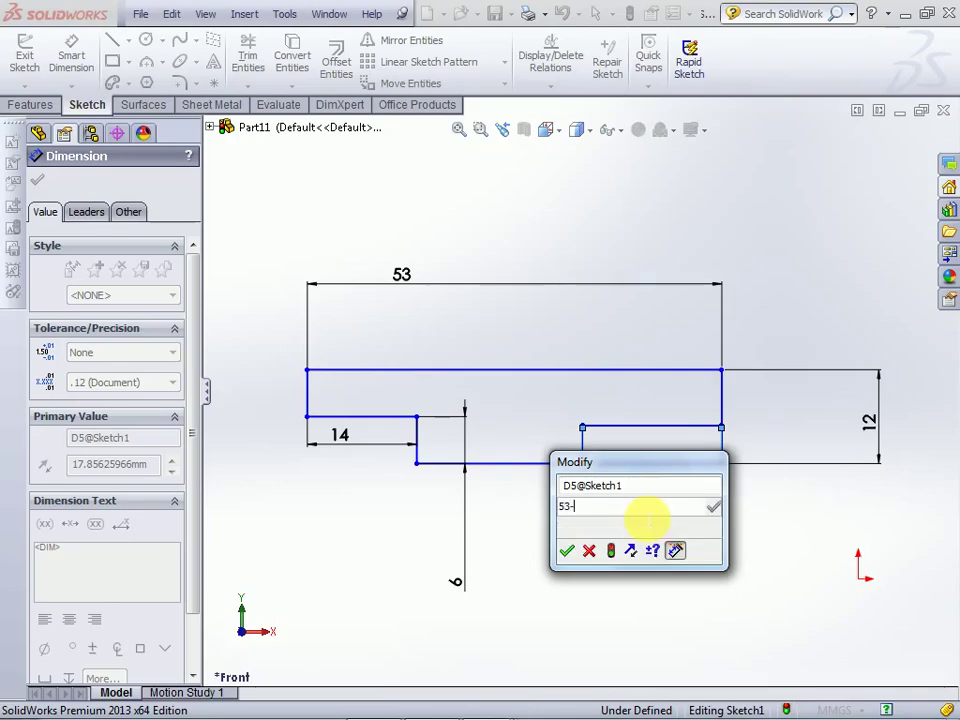
text(30)
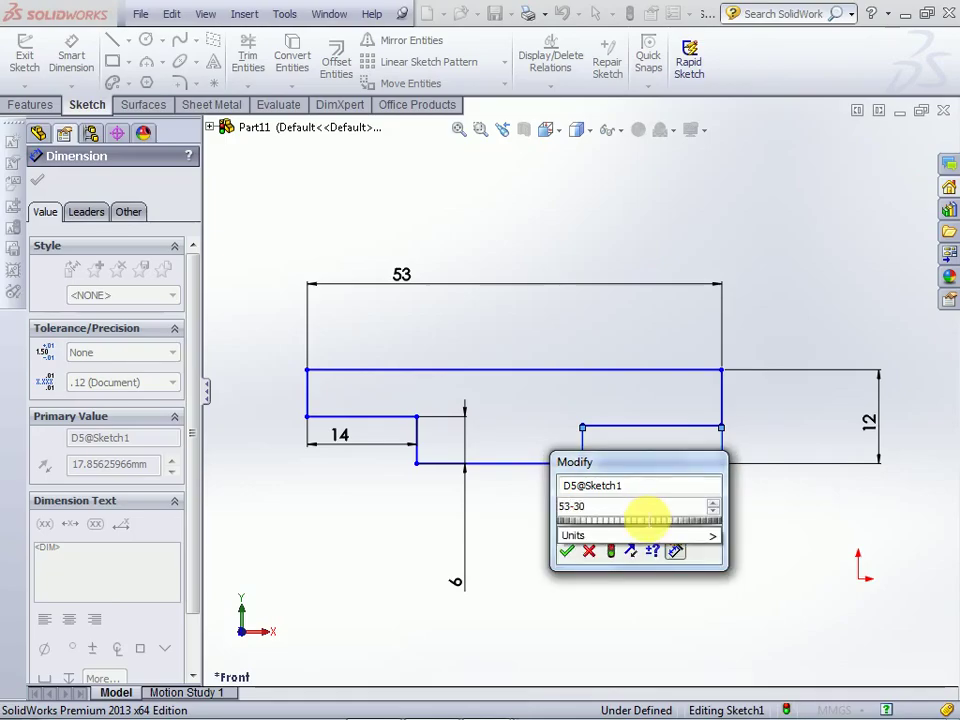
text(-14)
key(Return)
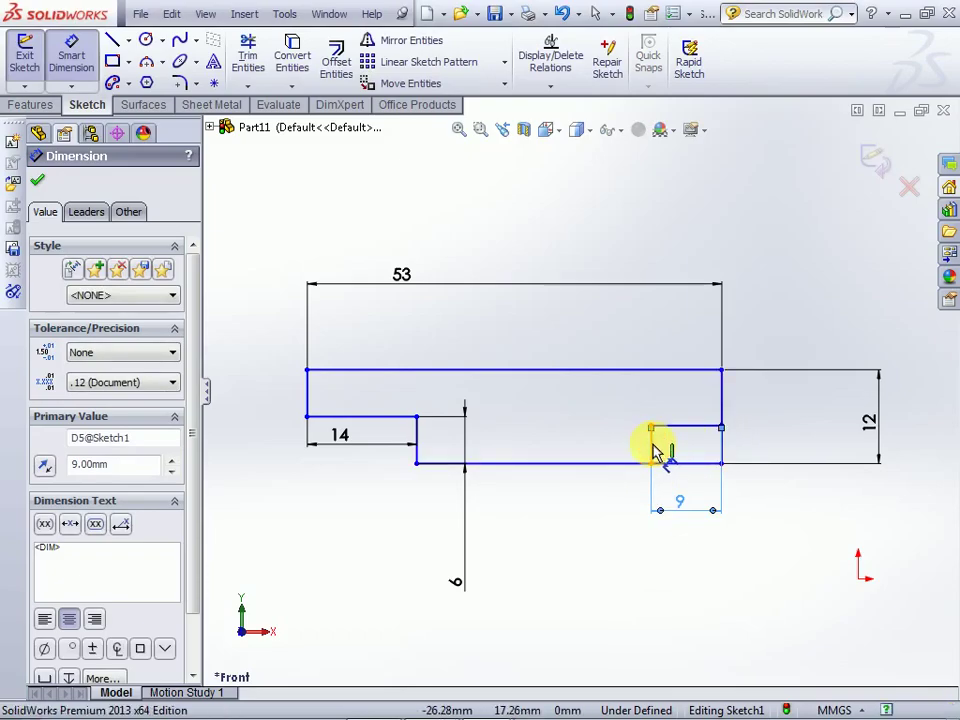
click(652, 446)
click(615, 536)
- Set the lower-right rectangle's height to 6 mm
text(6)
key(Return)
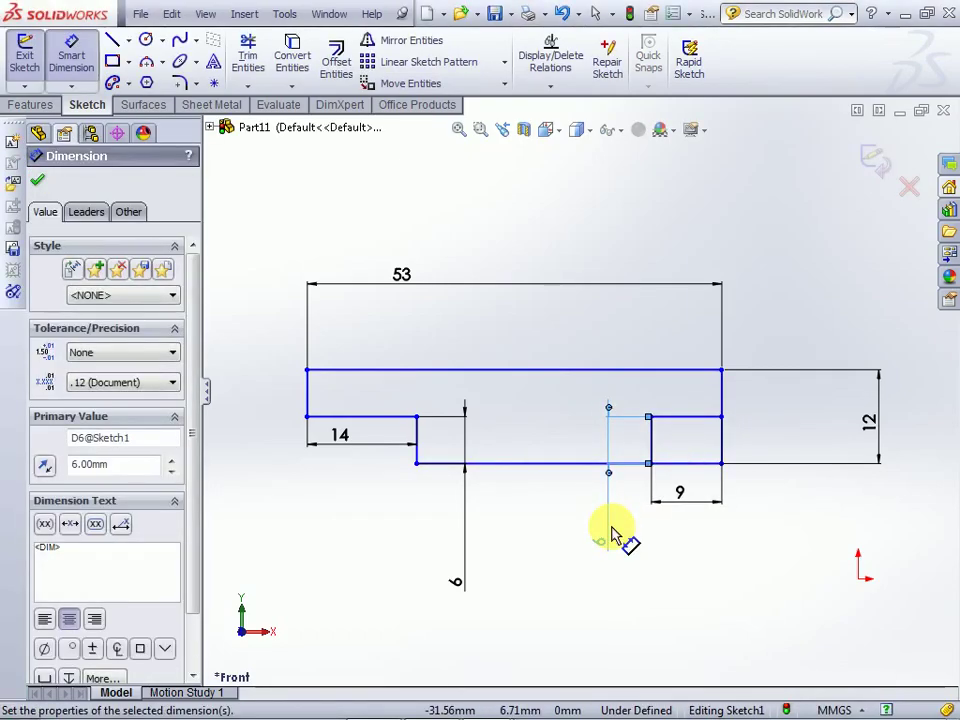
key(Escape)
- Trim the right and bottom edges into a notch and move the 9 dimension inside it
click(253, 62)
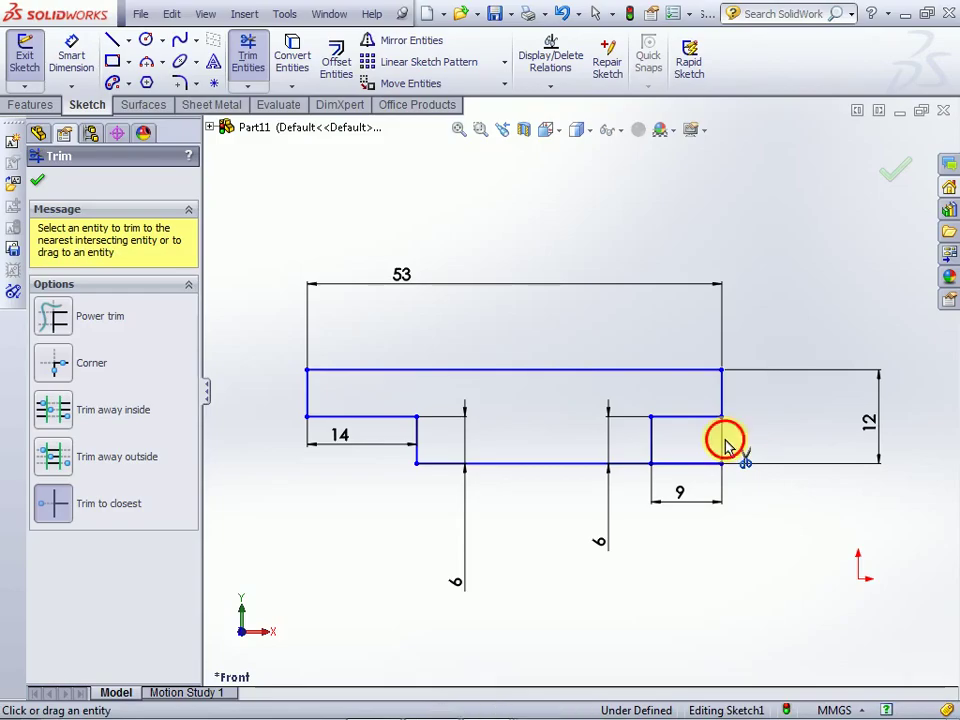
click(706, 466)
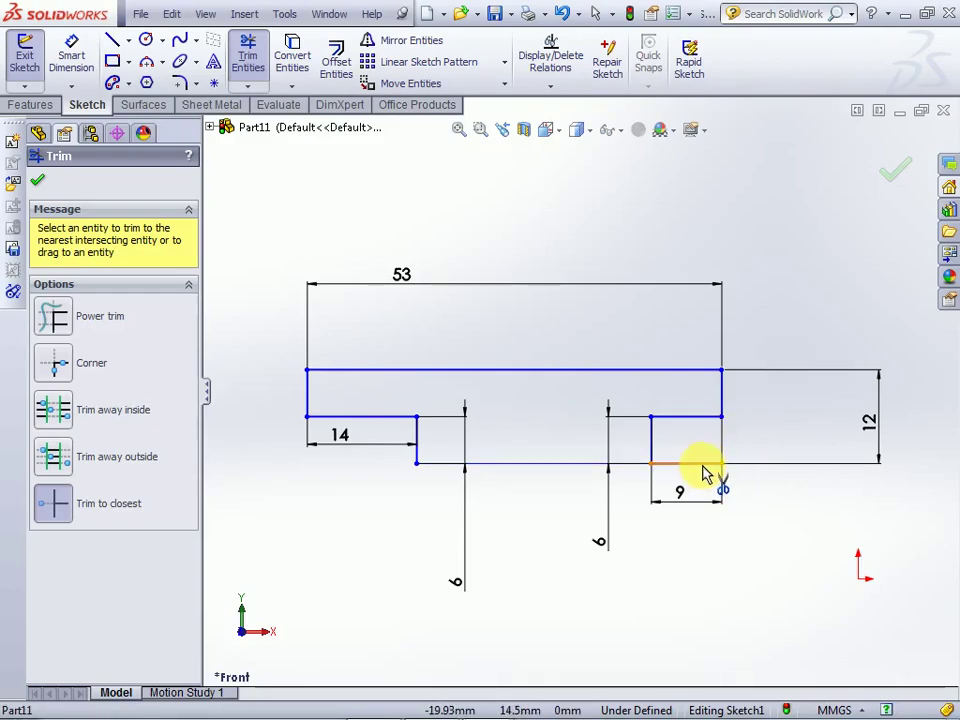
click(703, 472)
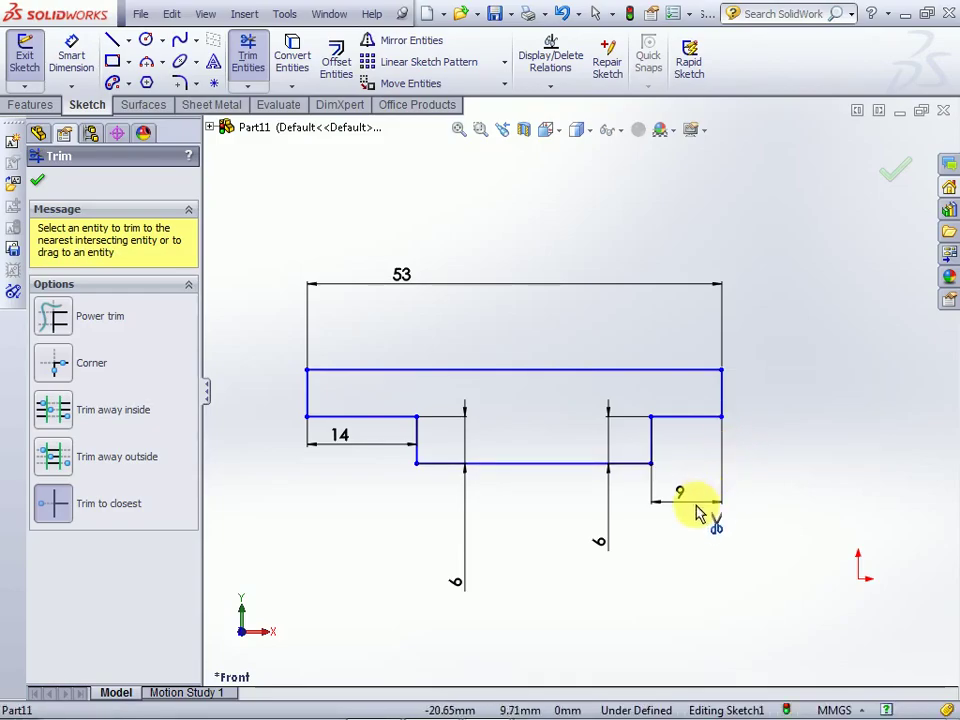
key(Escape)
drag(686, 508, 697, 484)
click(700, 443)
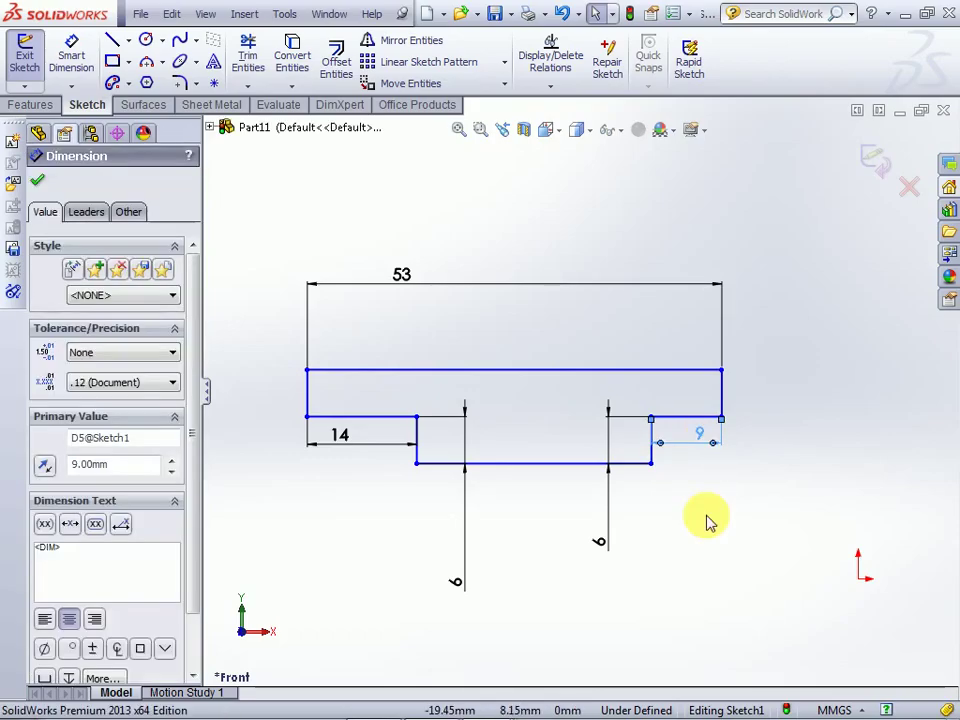
key(z)
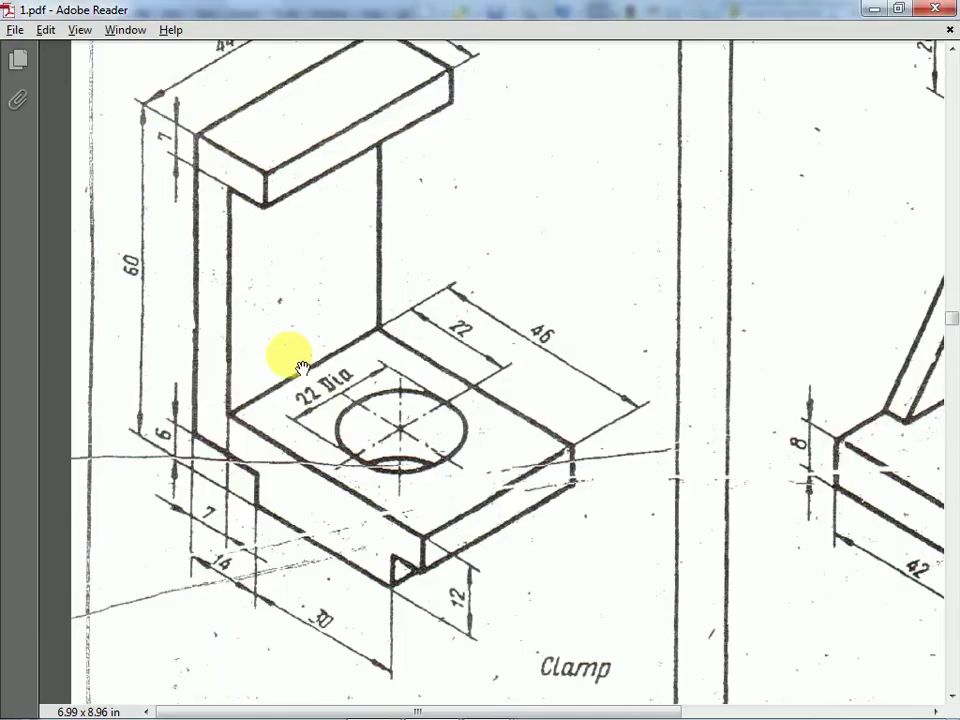
- Scroll the PDF to the upper arm dimensions, then return to SolidWorks
scroll(313, 395, up, 1)
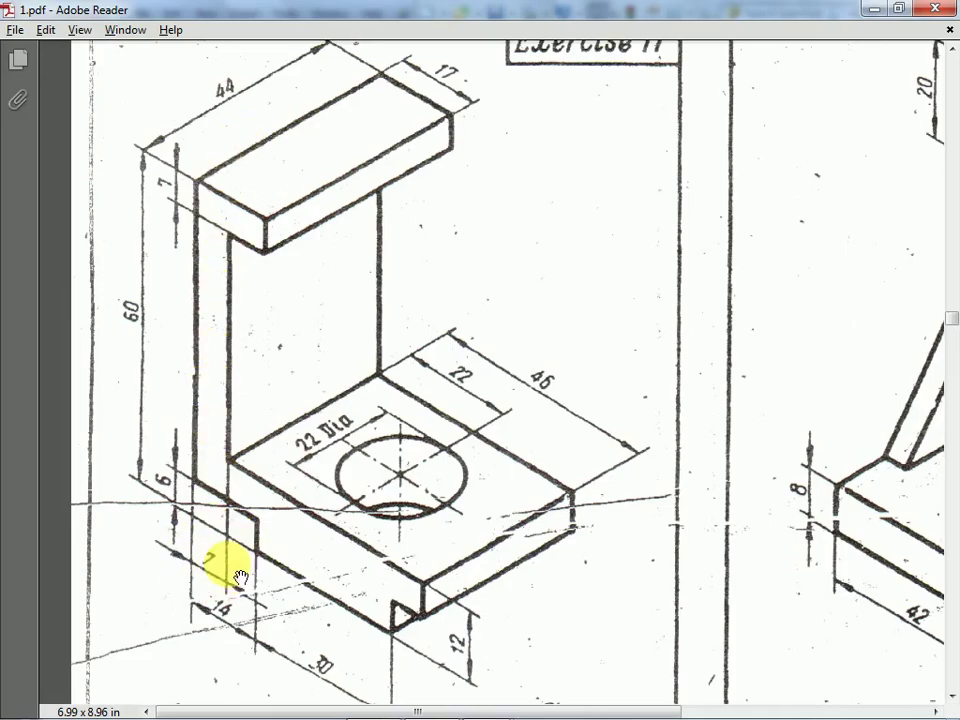
key(alt+Tab)
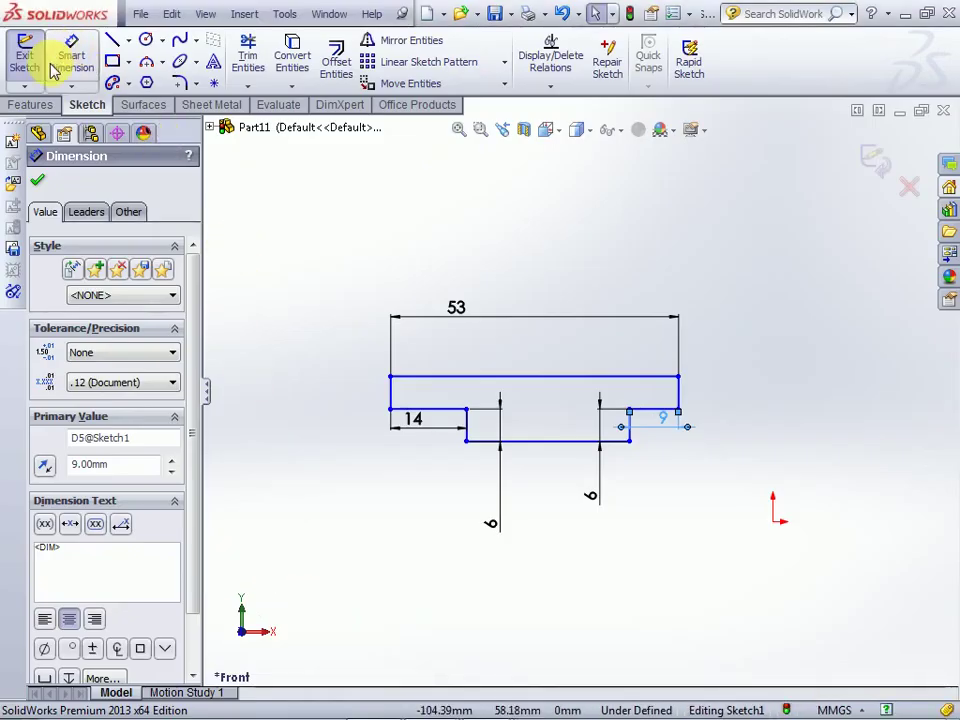
- Sketch a tall narrow upright rectangle from the base's top-left corner, undoing a stray side rectangle
click(112, 61)
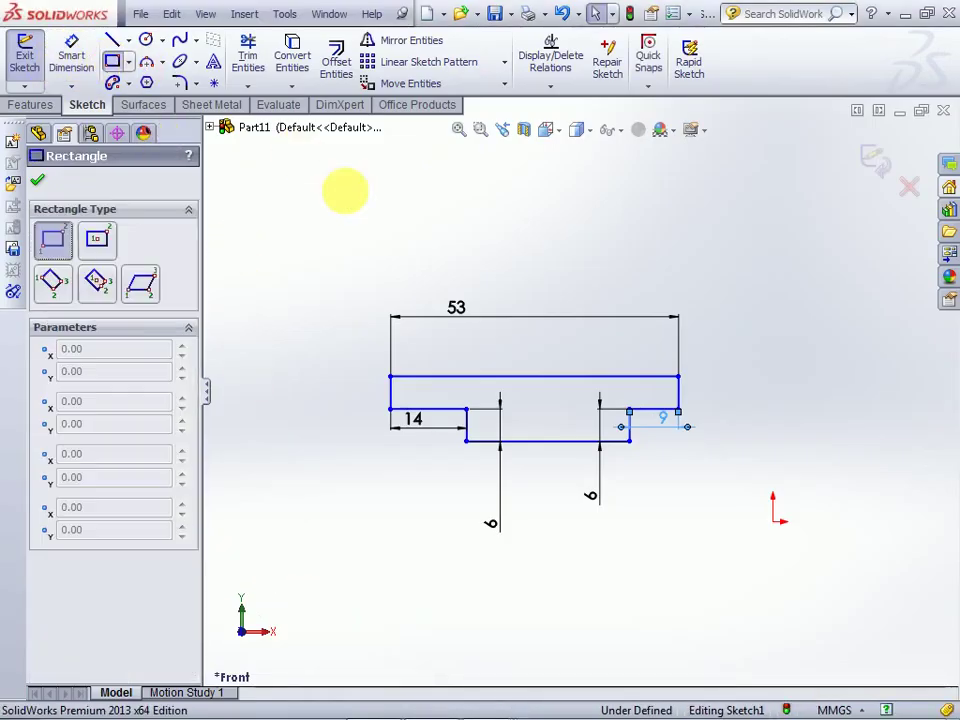
click(391, 377)
click(423, 196)
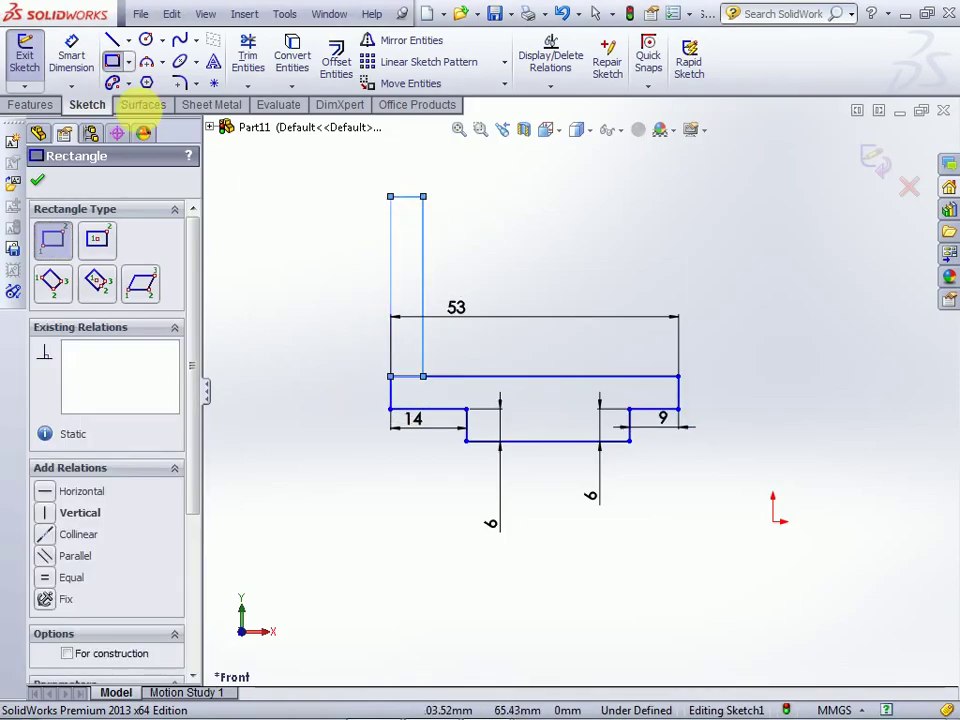
key(alt+Tab)
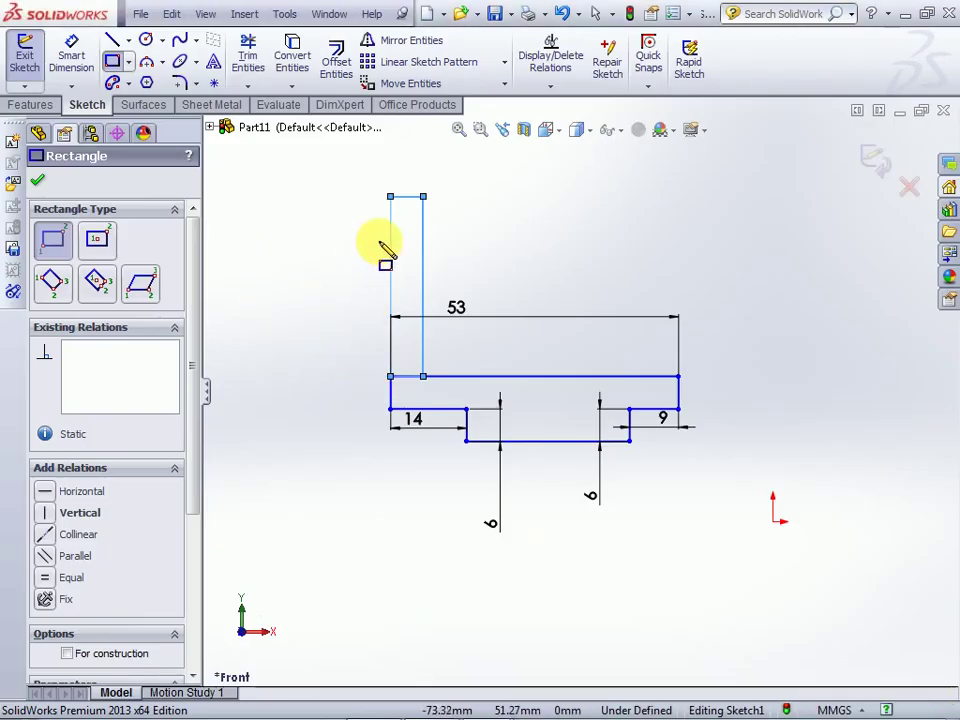
click(390, 243)
click(362, 259)
key(Escape)
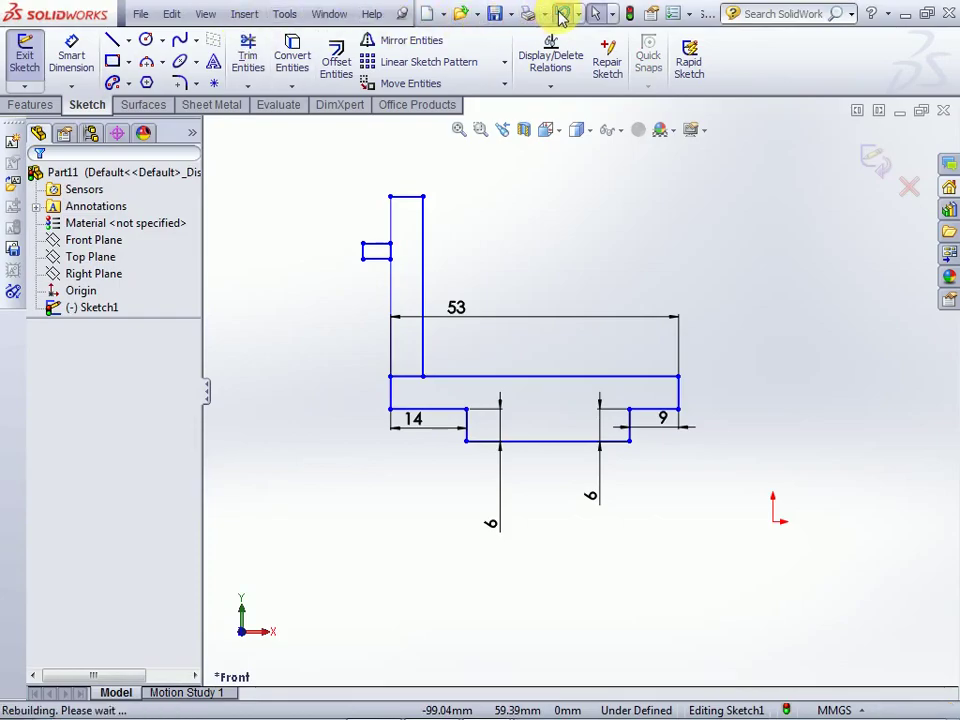
click(70, 50)
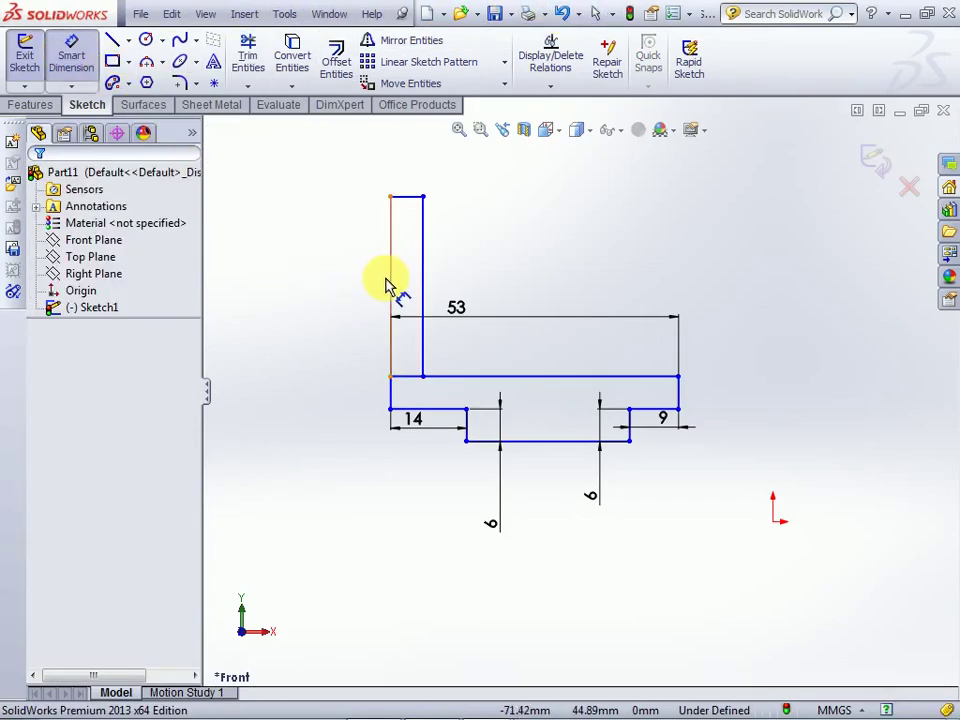
- Dimension the upright 54 mm tall and 7 mm wide
click(390, 285)
click(366, 283)
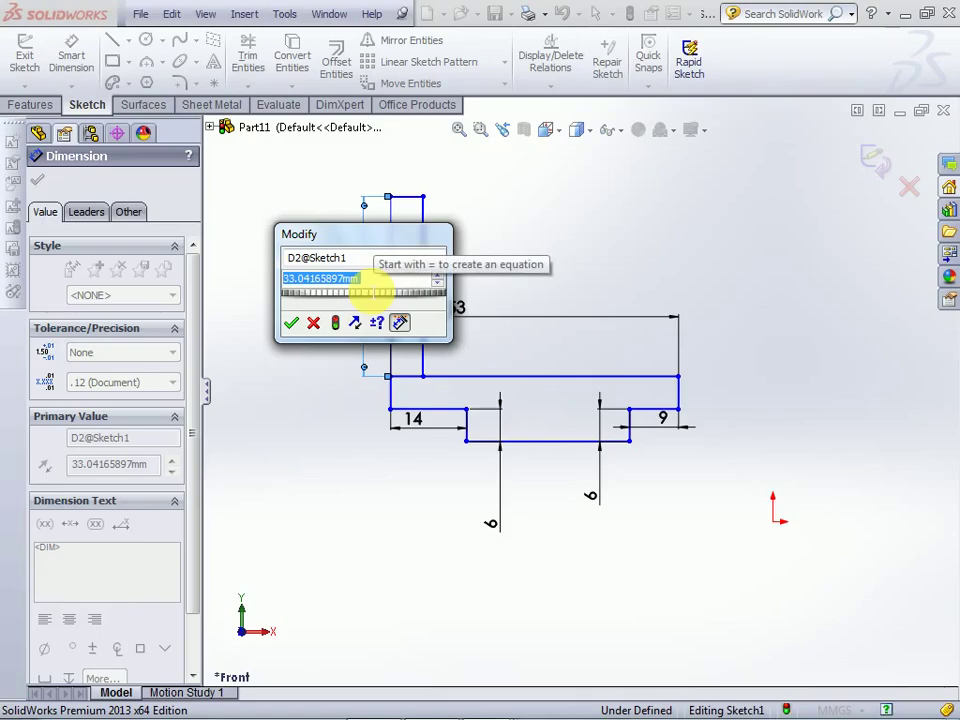
text(54)
key(Return)
scroll(392, 413, up, 4)
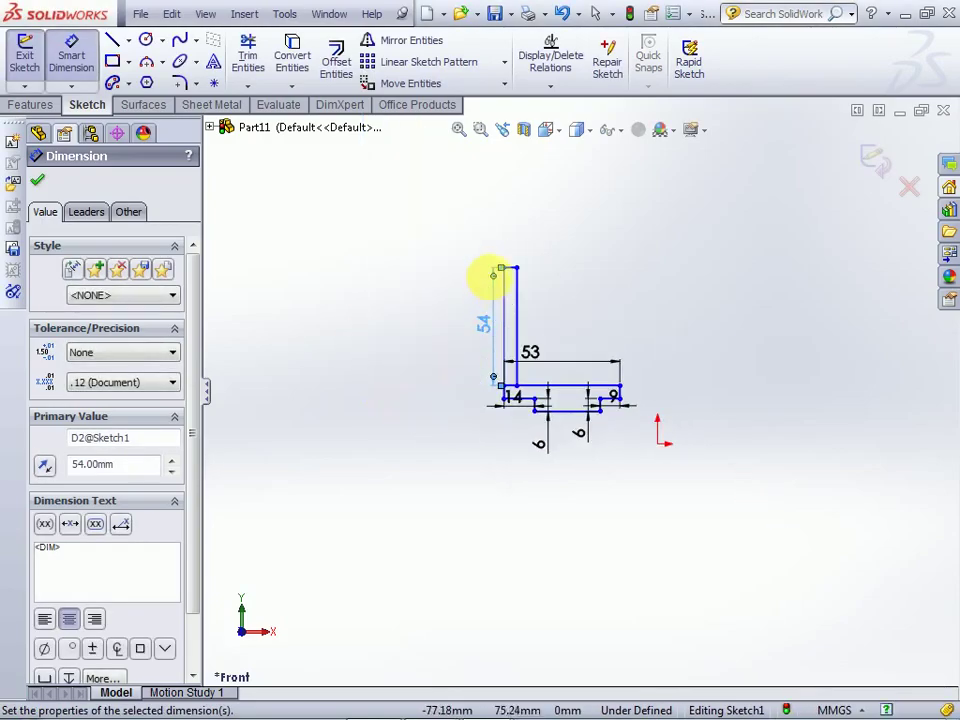
scroll(494, 276, down, 3)
scroll(530, 290, down, 3)
click(535, 295)
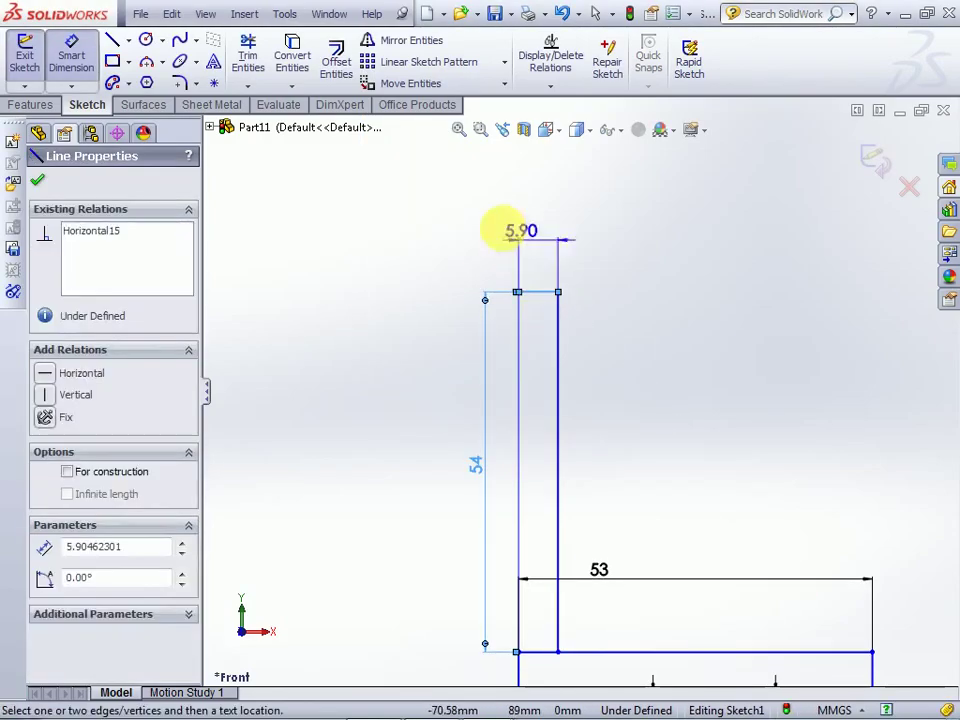
click(499, 228)
key(Return)
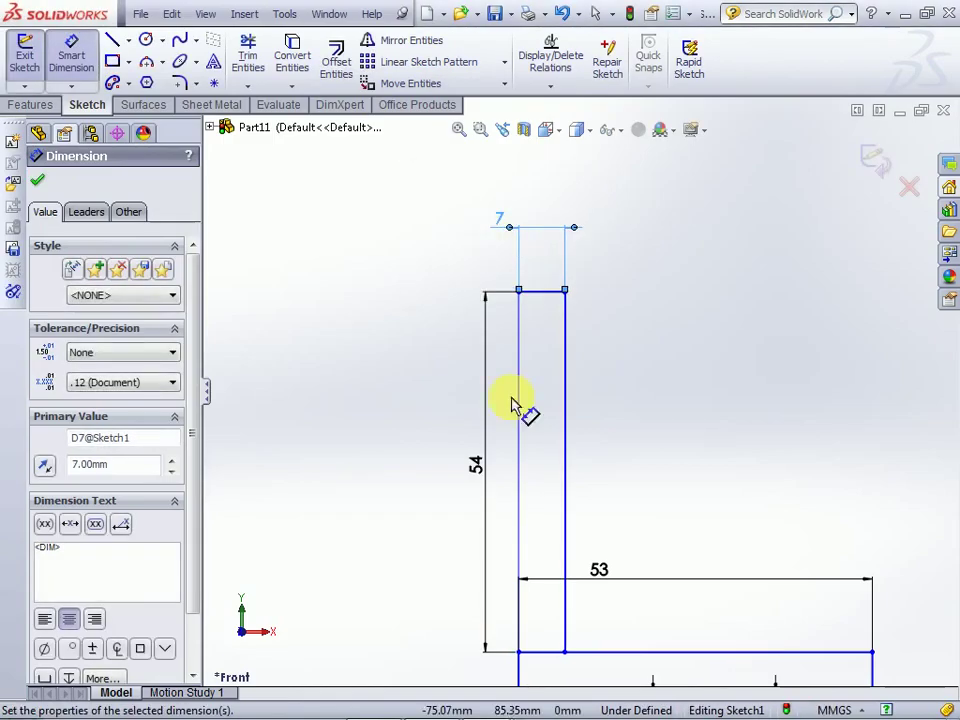
scroll(525, 567, down, 2)
scroll(520, 574, up, 4)
scroll(672, 572, down, 3)
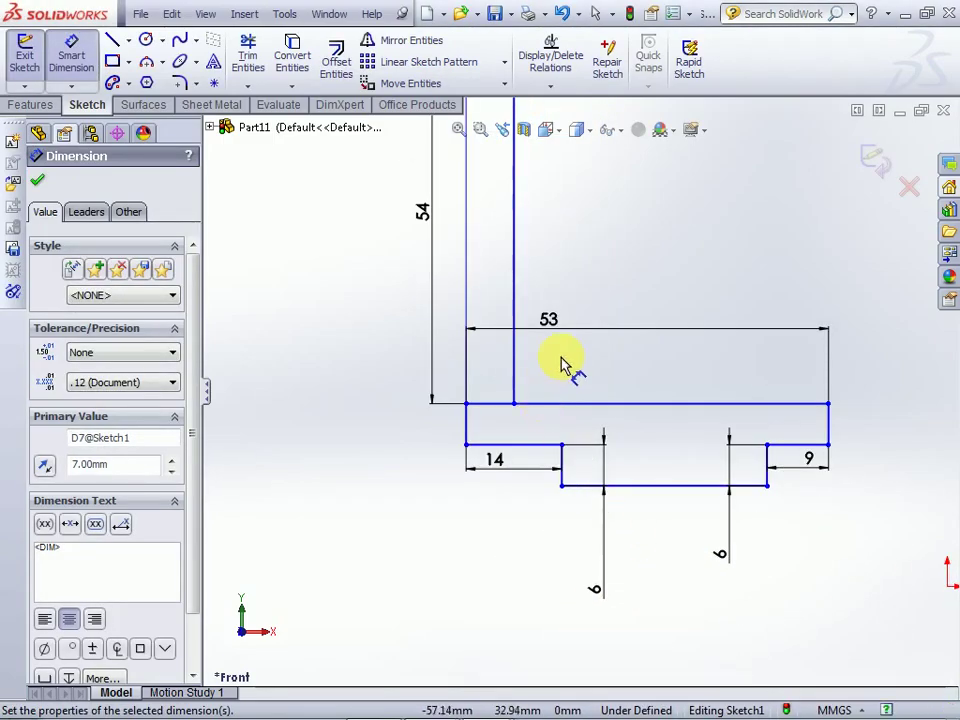
- Trim the leftover horizontal line where the upright meets the base, then exit the sketch
click(250, 54)
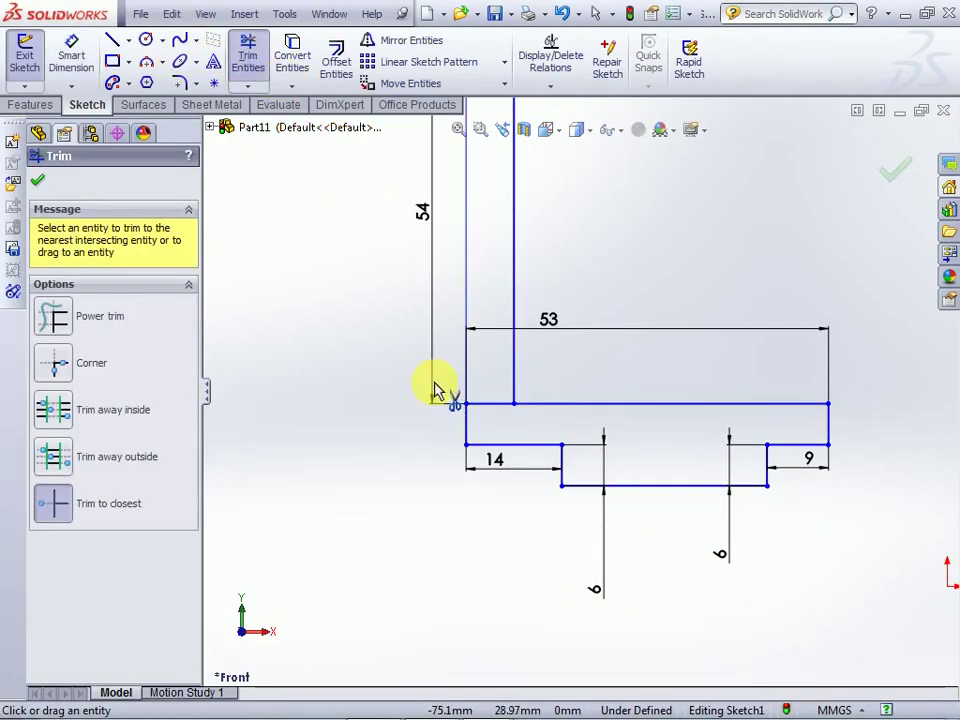
click(490, 413)
scroll(471, 461, up, 3)
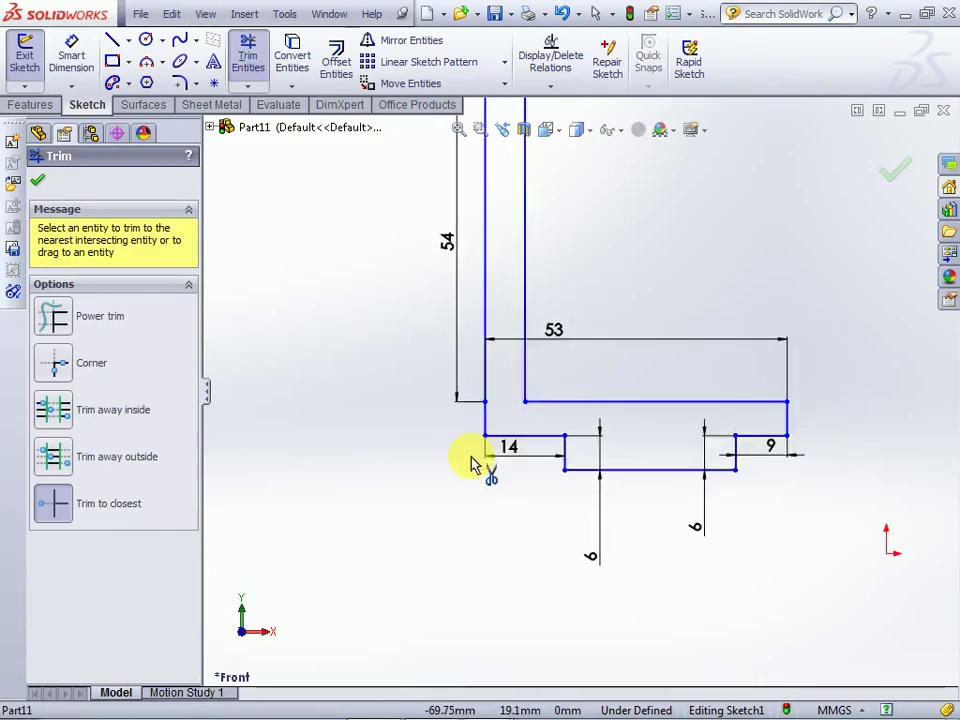
scroll(609, 385, down, 1)
scroll(664, 280, down, 1)
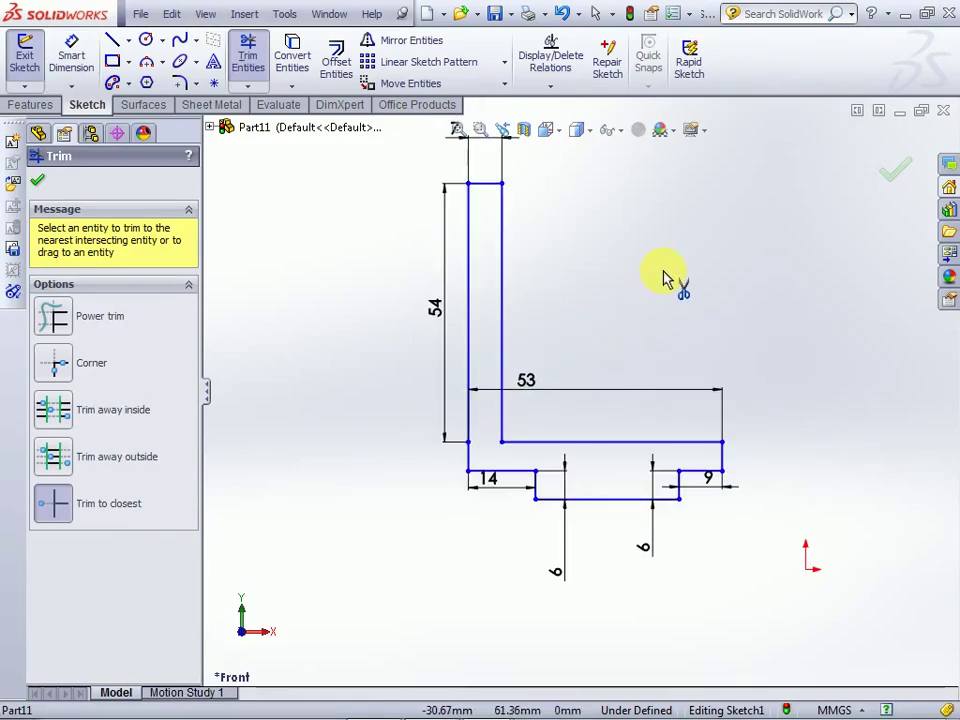
scroll(664, 305, up, 1)
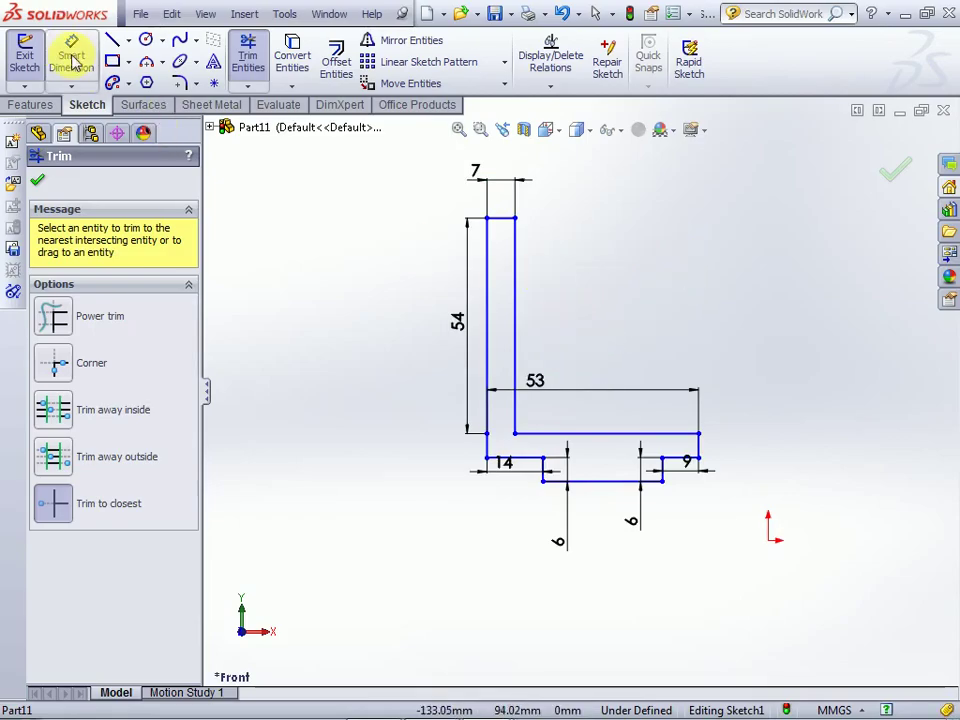
click(26, 58)
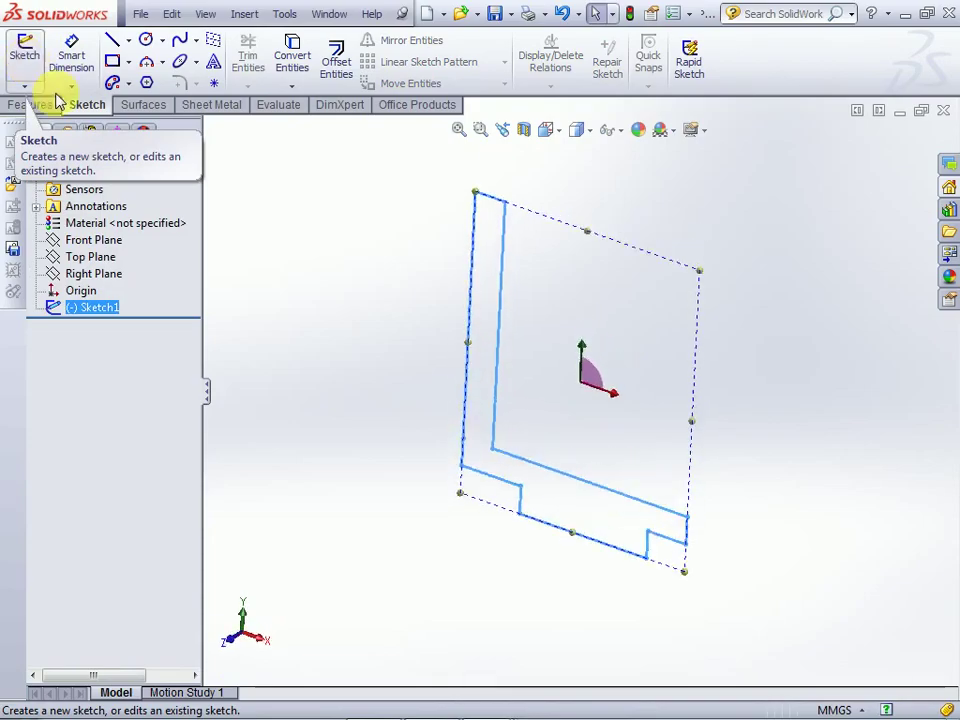
- Extrude the L-shaped sketch 44 mm into the solid base, then compare it with the PDF drawing
click(30, 104)
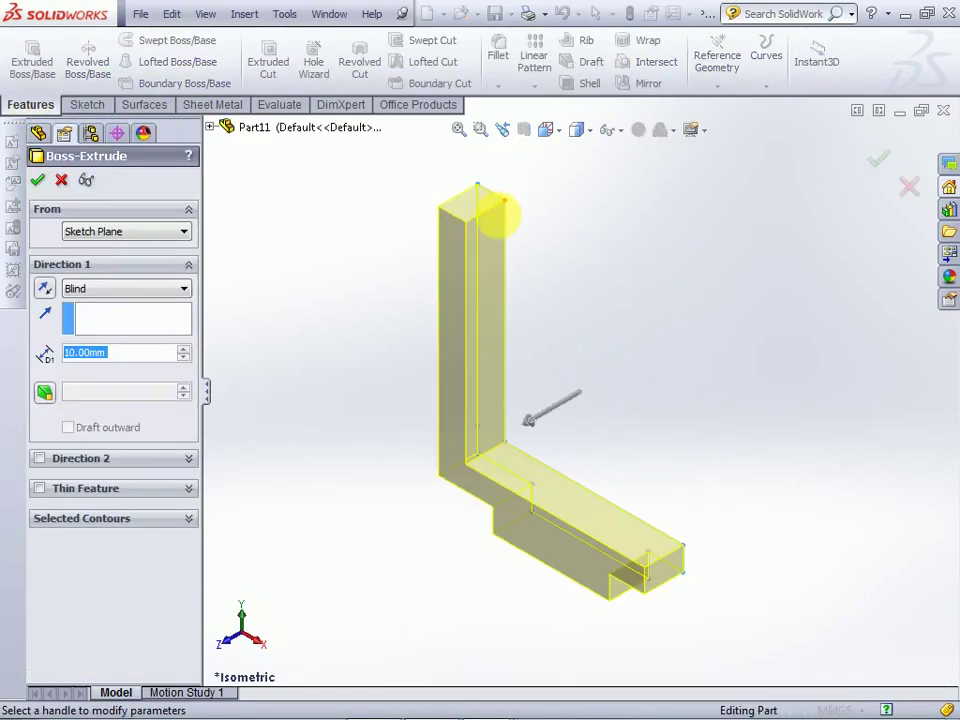
text(44)
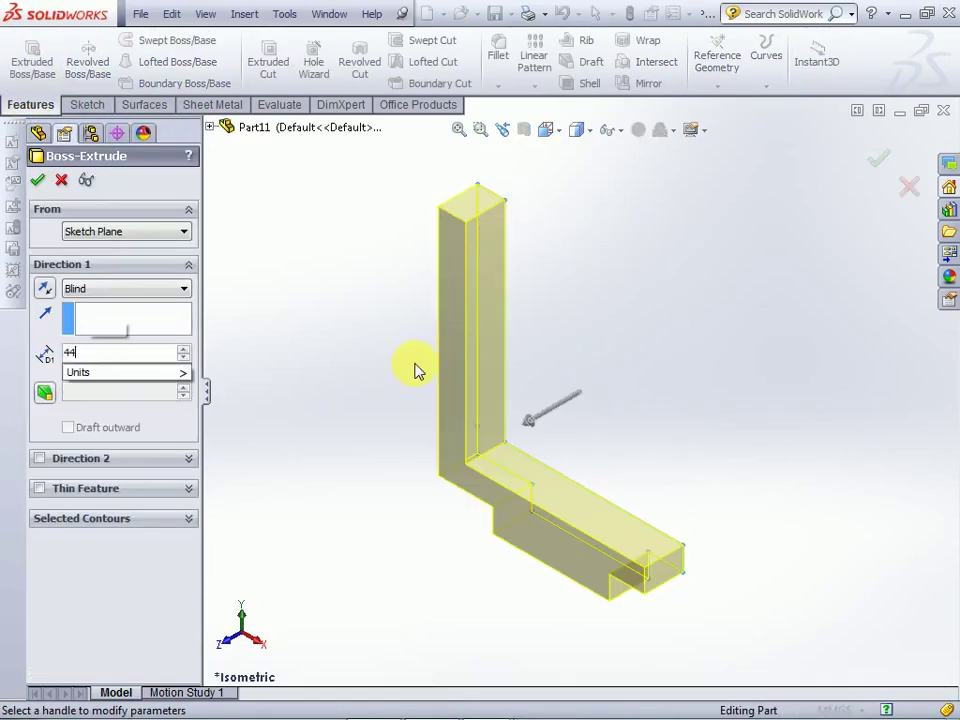
key(Return)
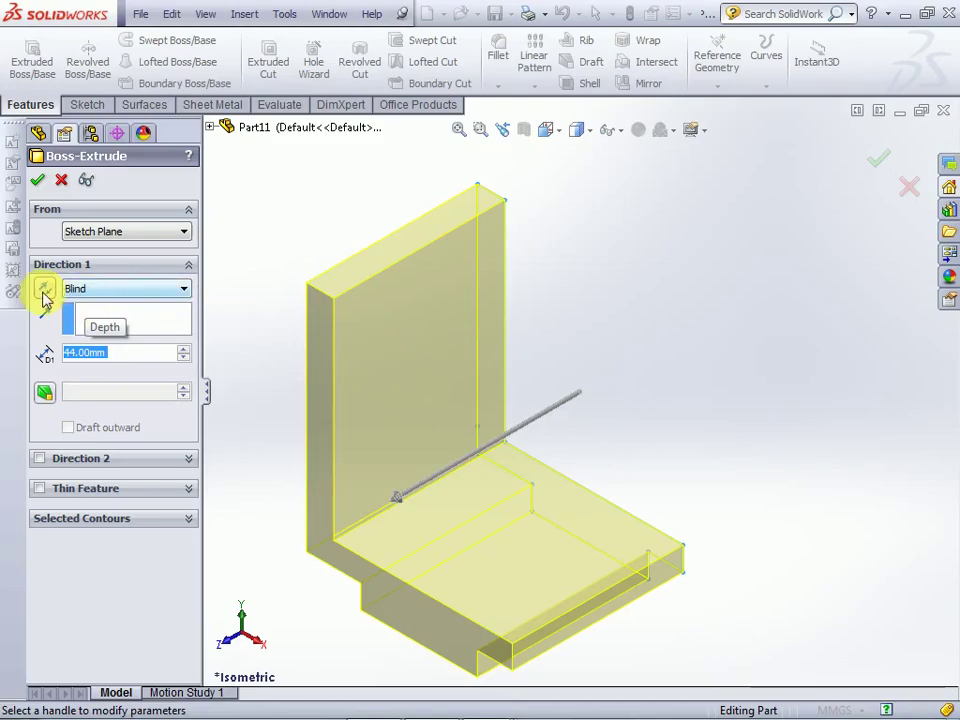
click(37, 180)
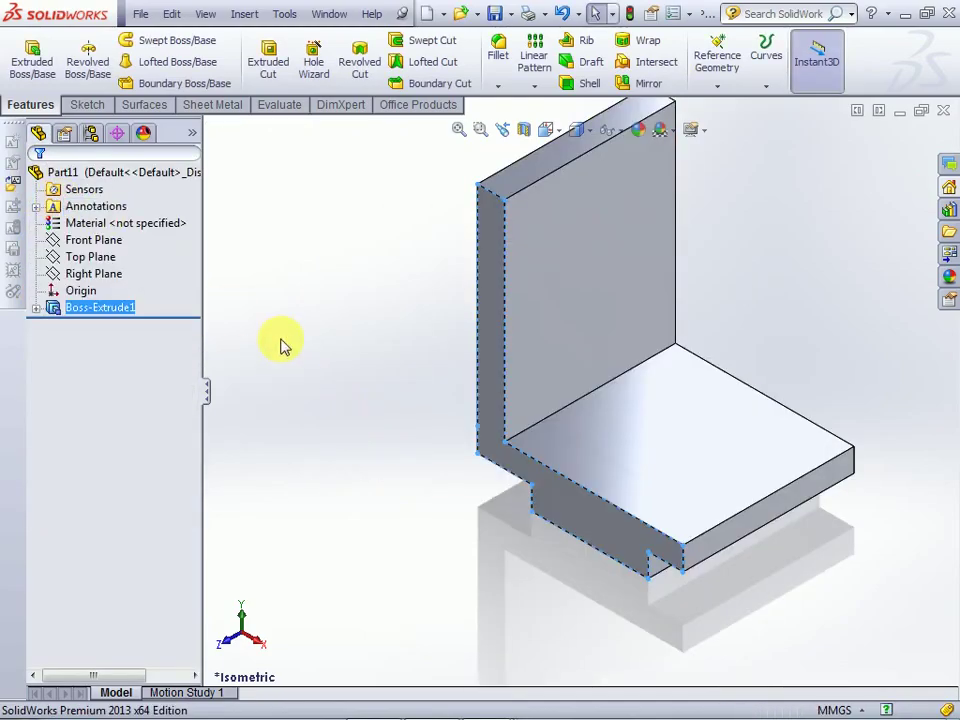
key(alt+Tab)
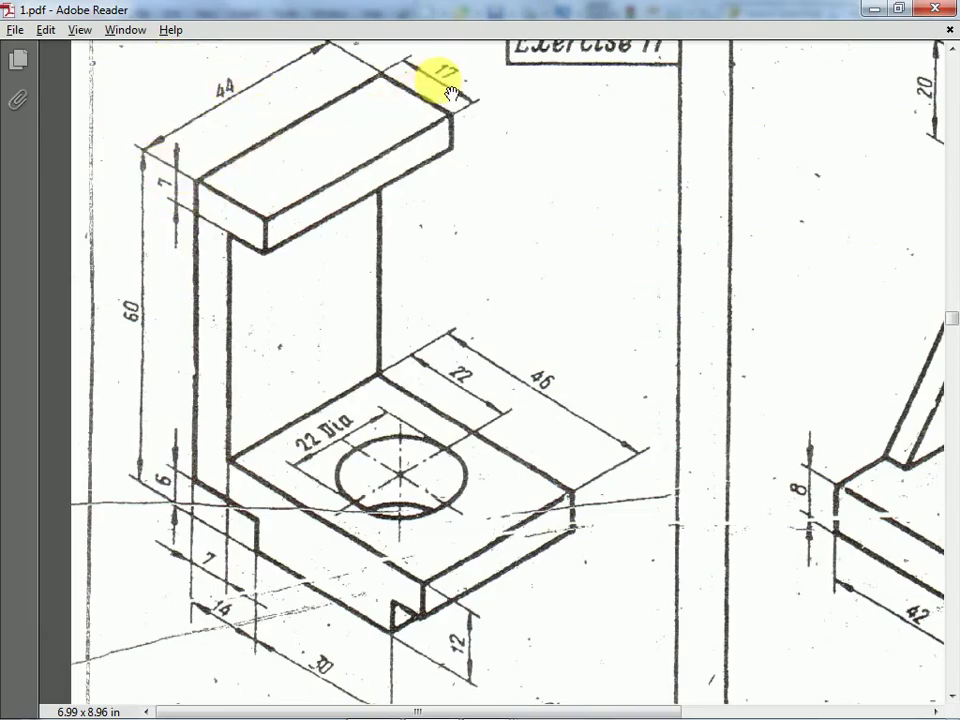
key(alt+Tab)
- Start a sketch on the base's front face, view it head-on, and draw a corner rectangle
click(492, 253)
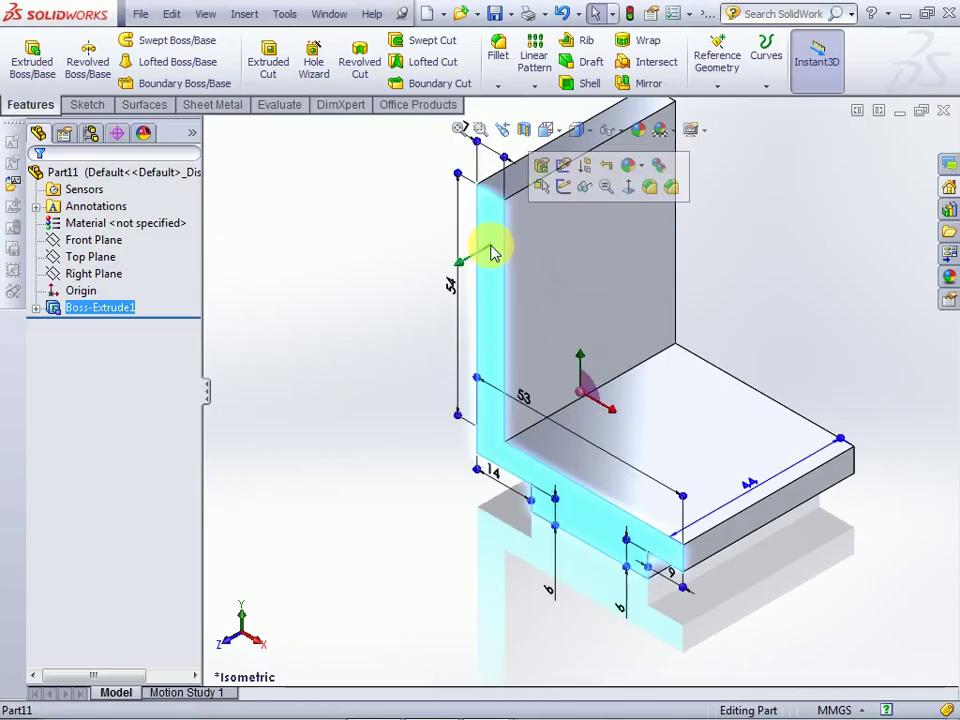
click(87, 104)
click(25, 66)
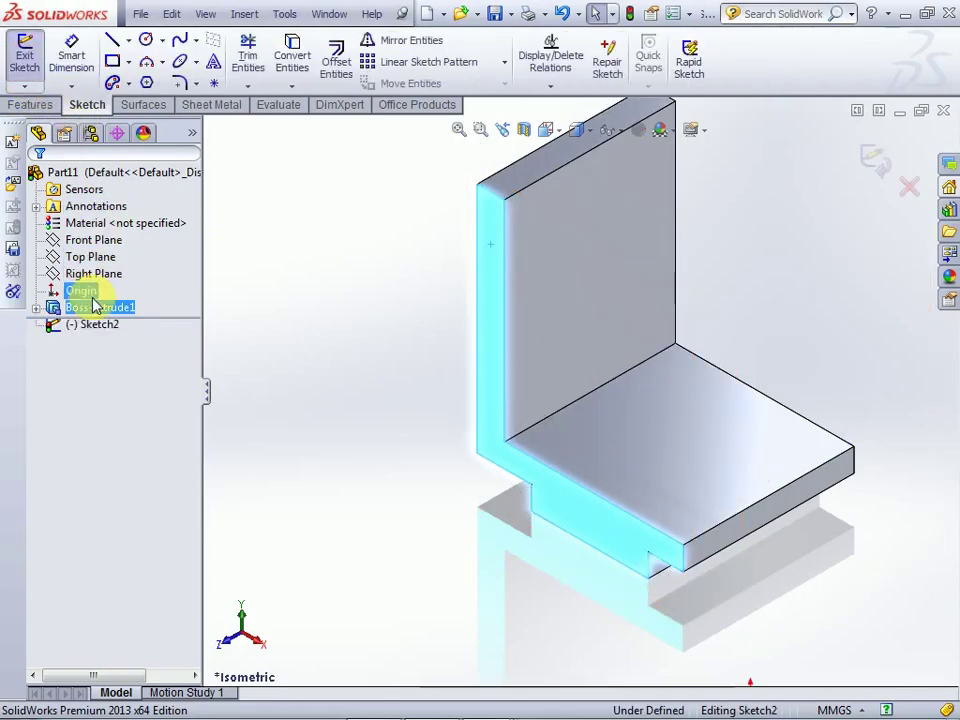
right_click(97, 336)
click(123, 312)
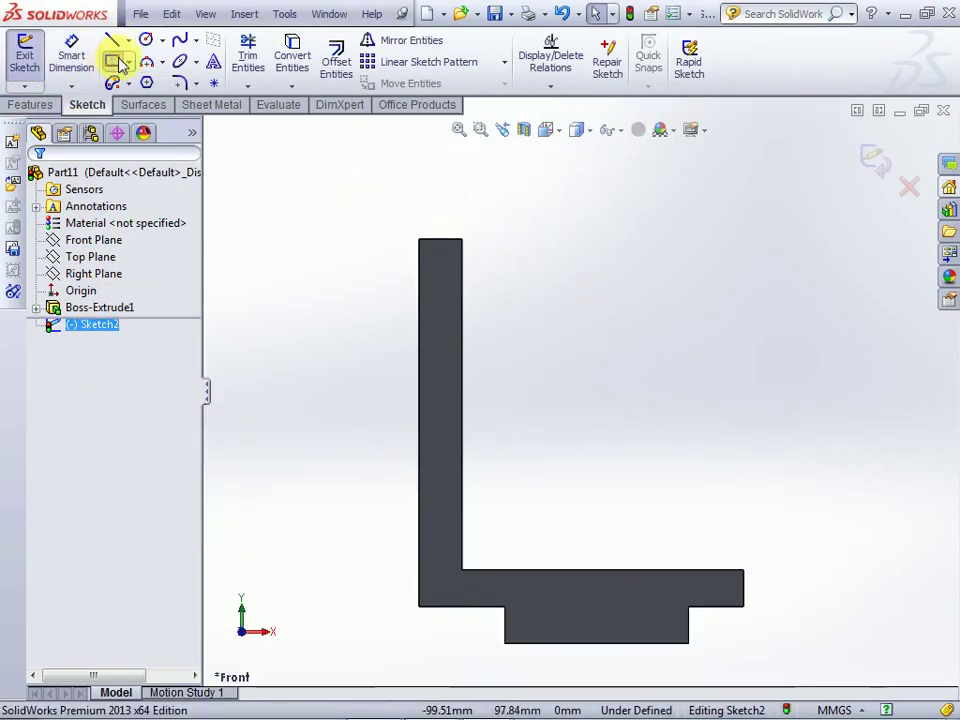
click(112, 60)
click(419, 240)
click(572, 291)
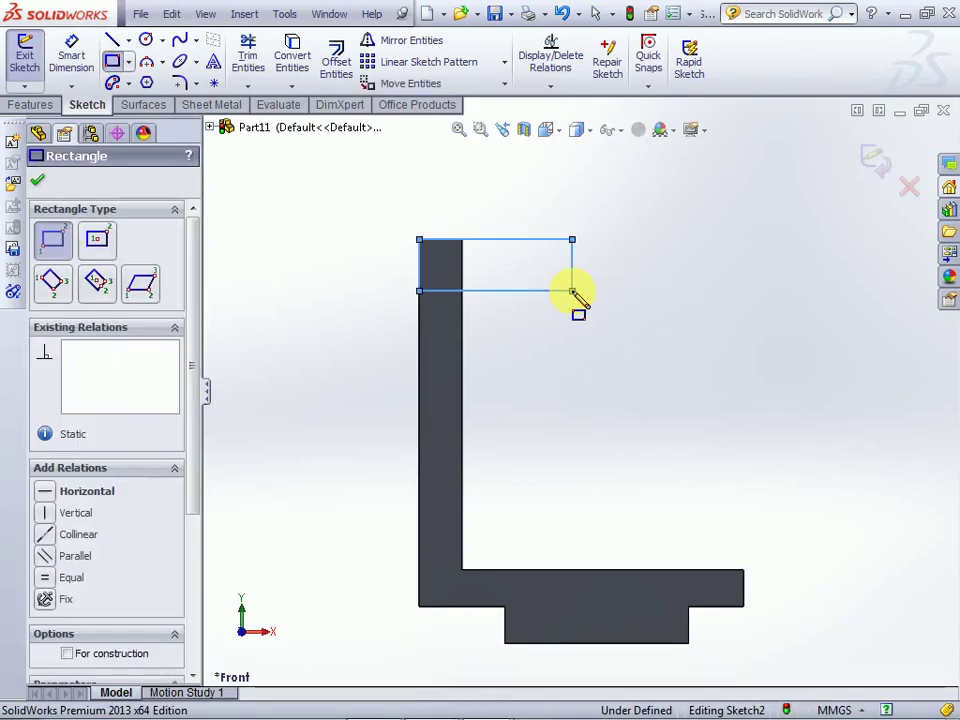
- Dimension the rectangle 17 mm wide and 7 mm high, then exit the sketch
click(71, 55)
click(489, 241)
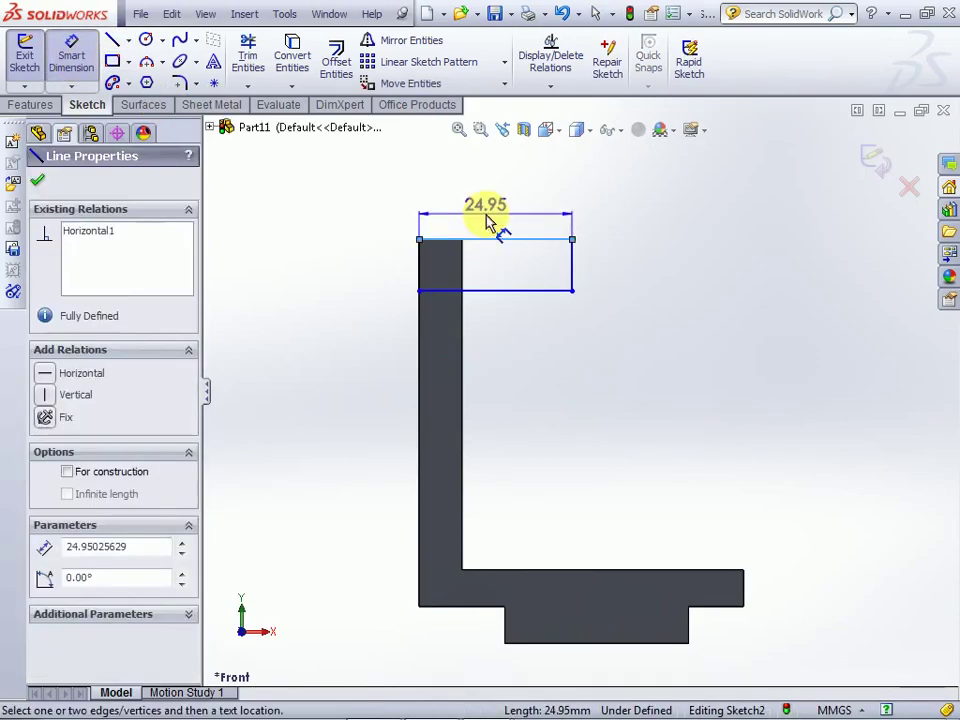
click(492, 222)
text(174)
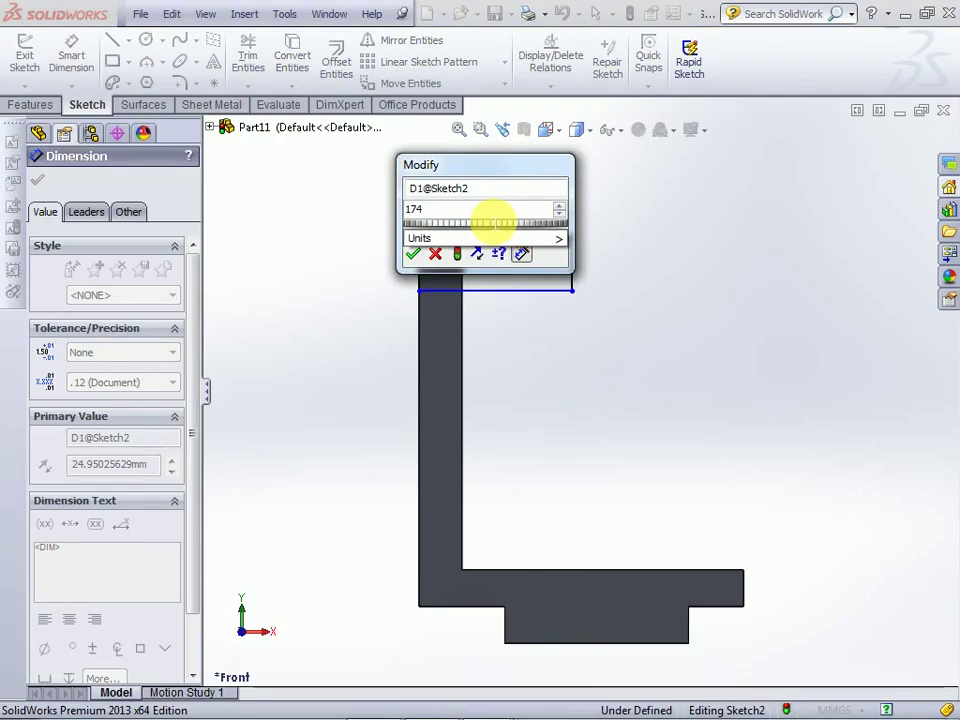
key(Return)
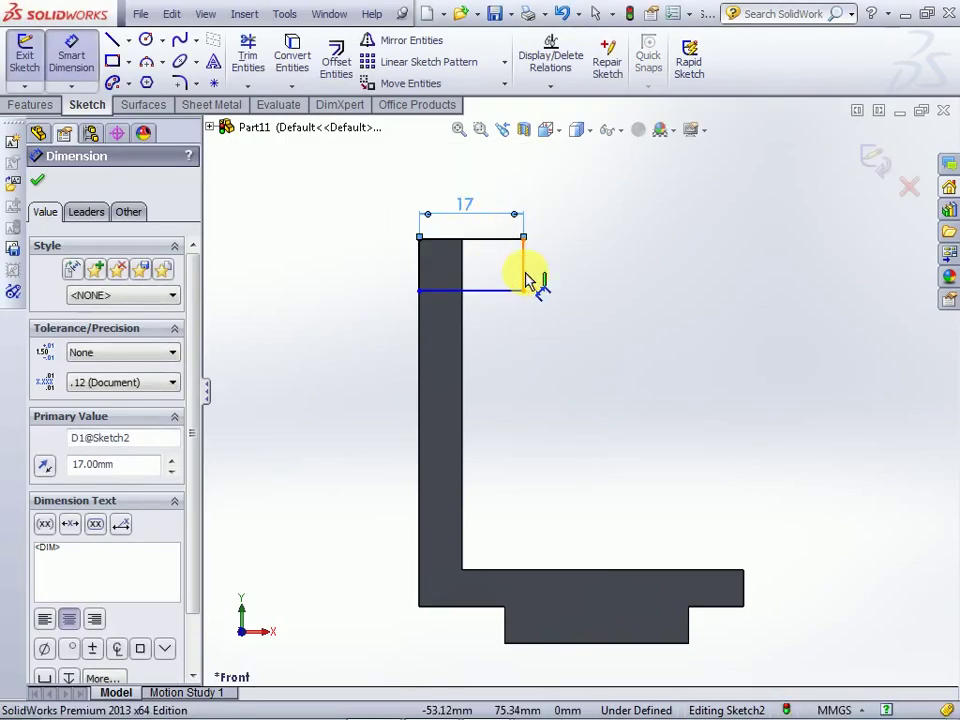
click(524, 280)
click(542, 264)
text(7)
key(Return)
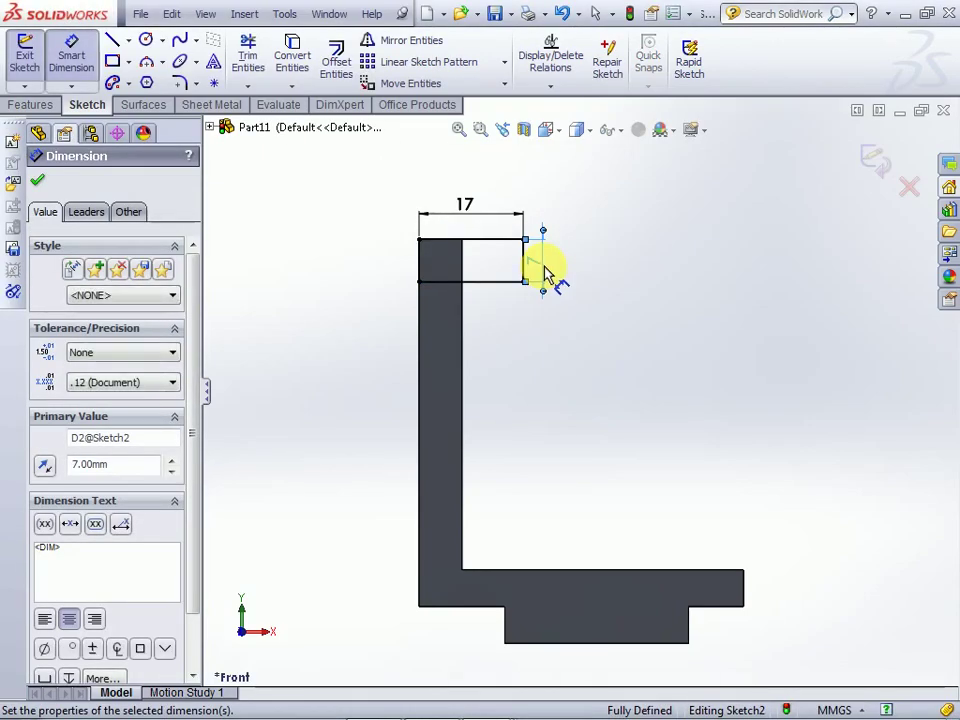
click(72, 48)
click(27, 47)
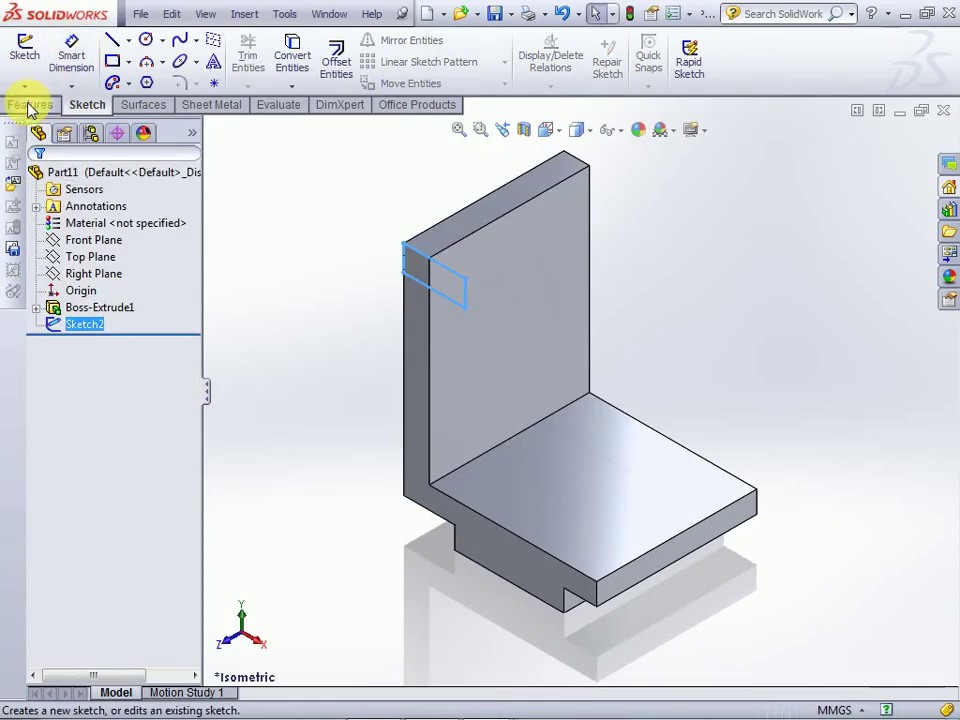
- Extrude the arm rectangle 44 mm in the reversed direction over the base, then check the drawing
click(30, 104)
click(30, 58)
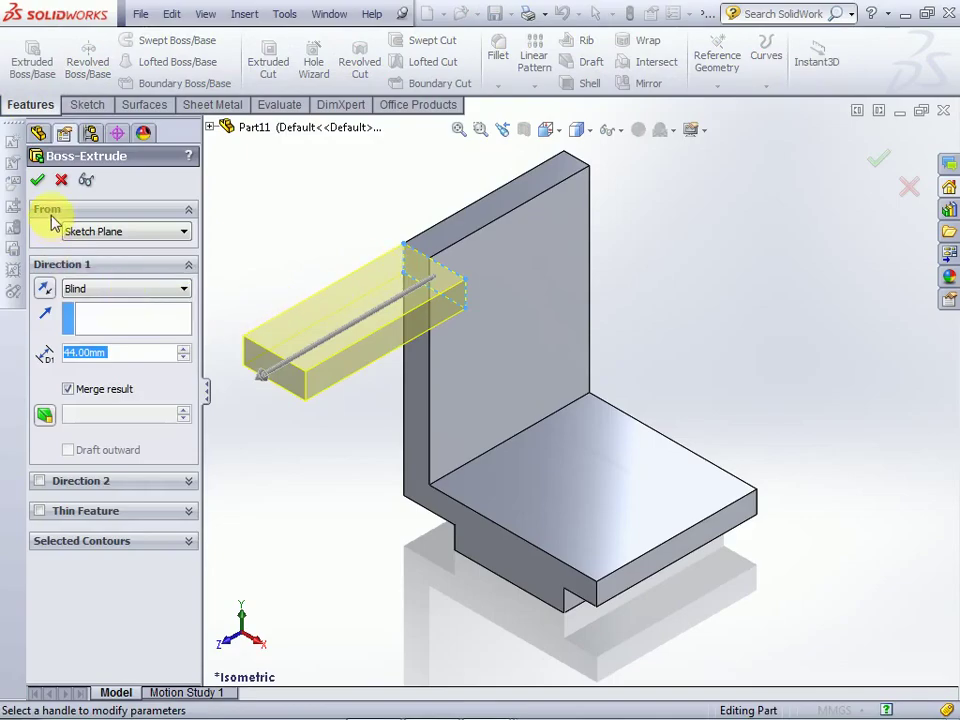
click(44, 289)
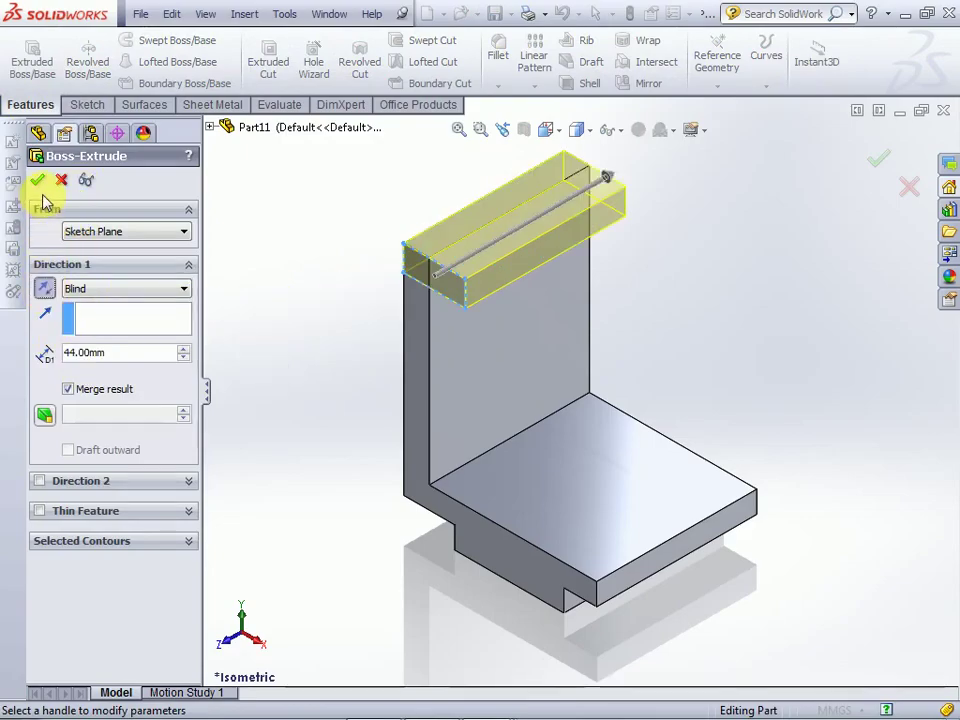
click(38, 181)
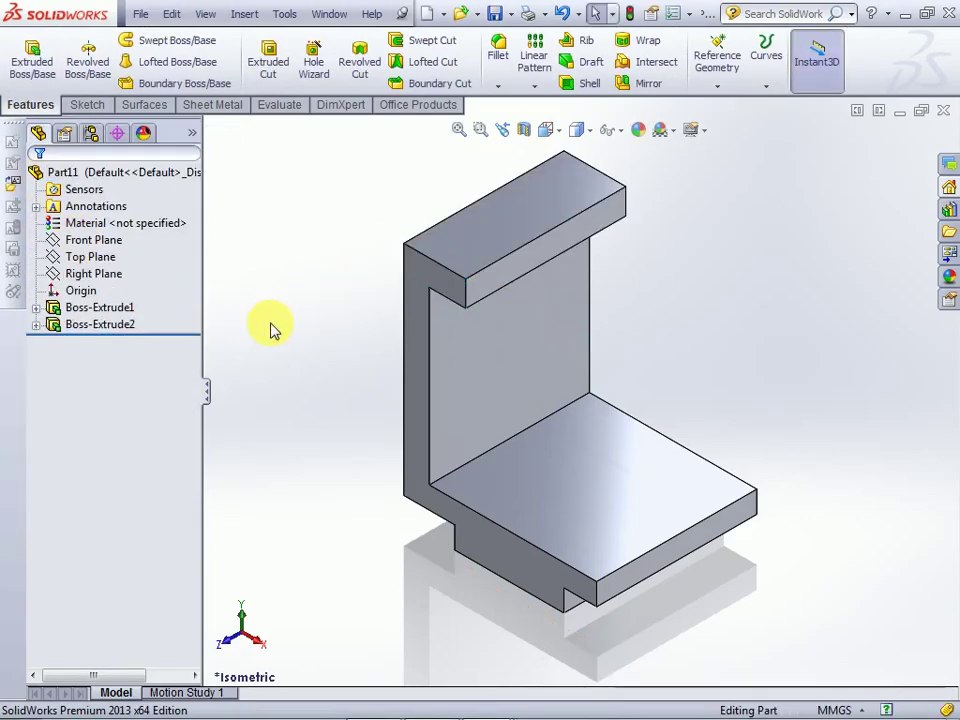
key(alt+Tab)
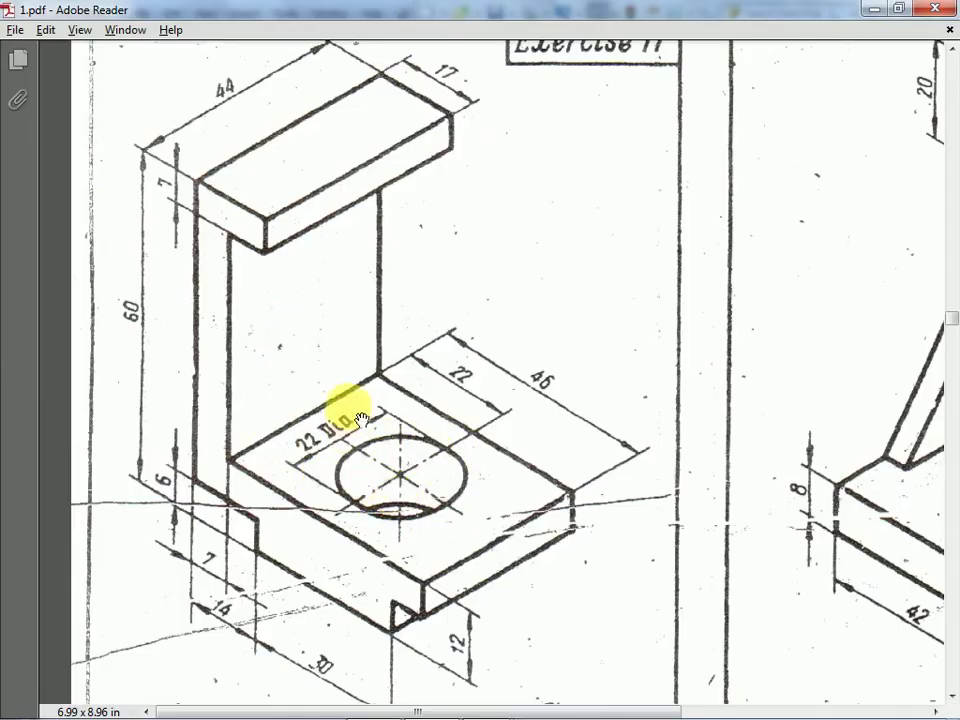
key(alt+Tab)
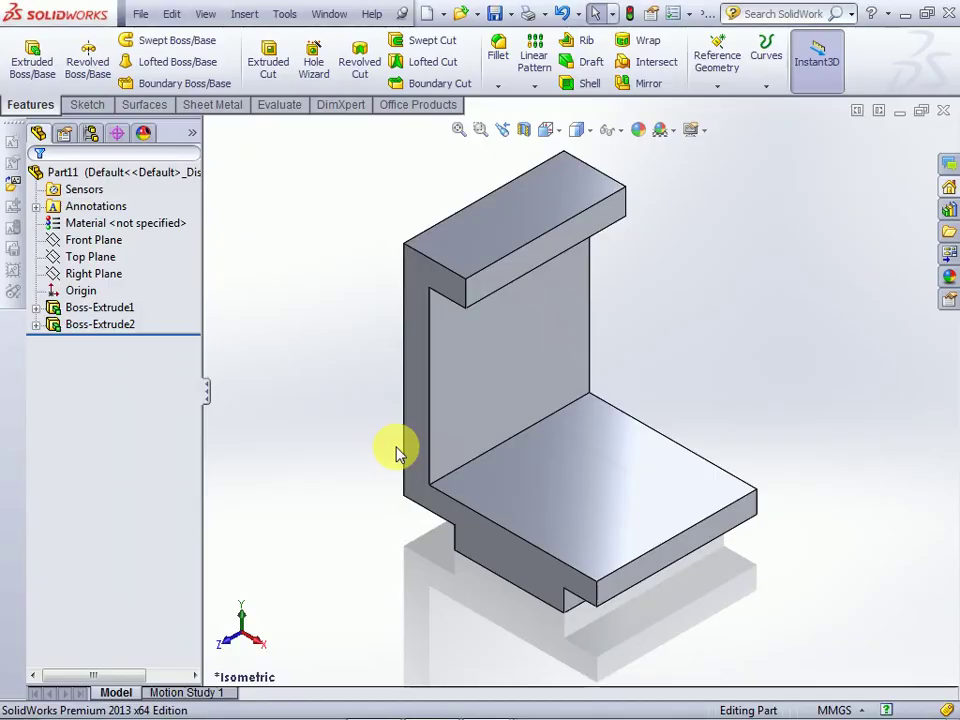
- Start a sketch on the base's top face, view it normal, and draw a circle
click(615, 487)
click(72, 104)
click(30, 70)
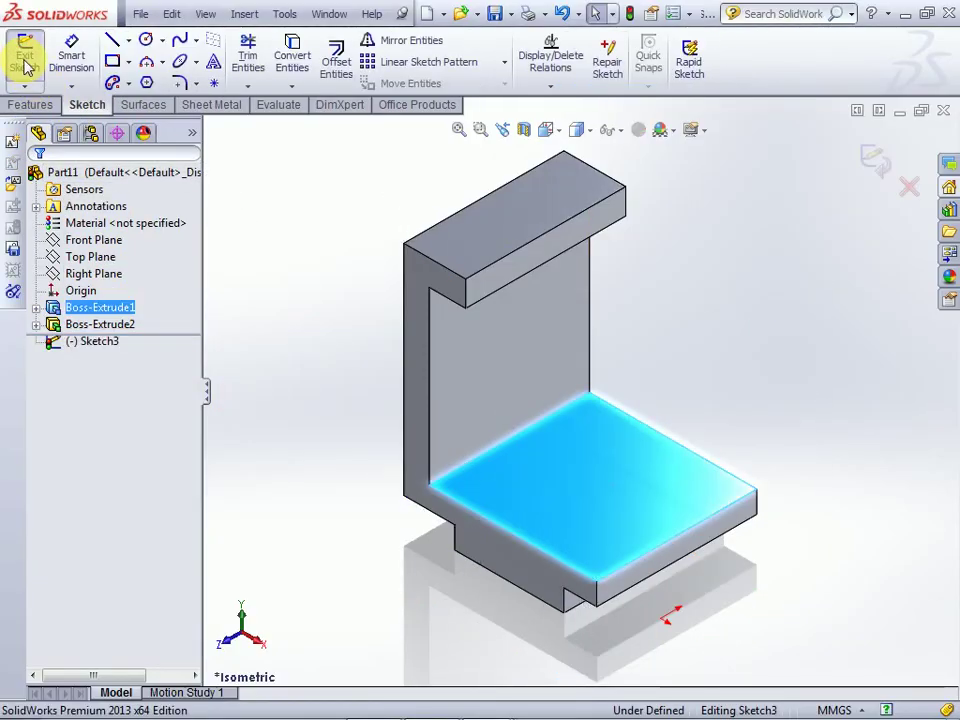
right_click(115, 345)
click(130, 317)
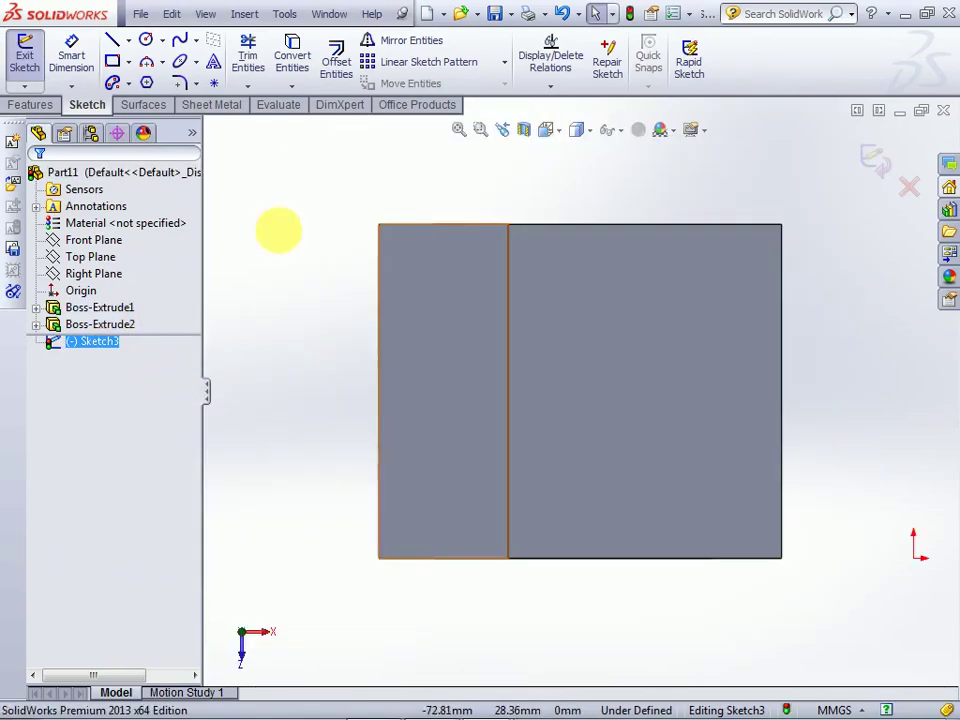
click(146, 39)
click(608, 377)
click(637, 432)
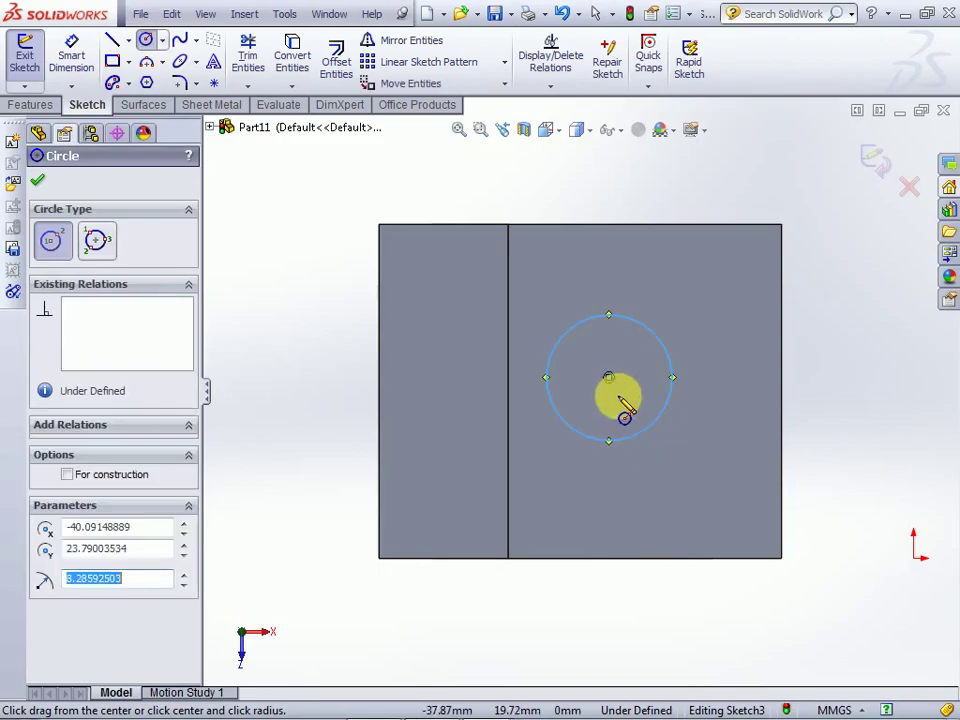
- Give the circle a Ø22 diameter dimension and switch to the isometric view
click(71, 55)
click(575, 326)
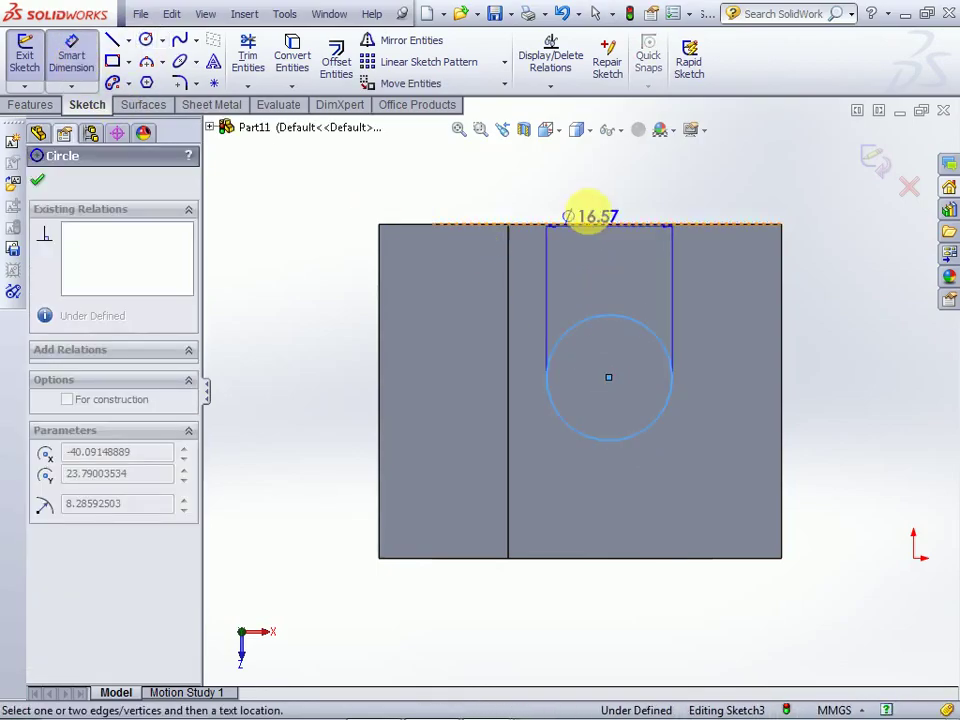
click(590, 212)
text(20)
key(Return)
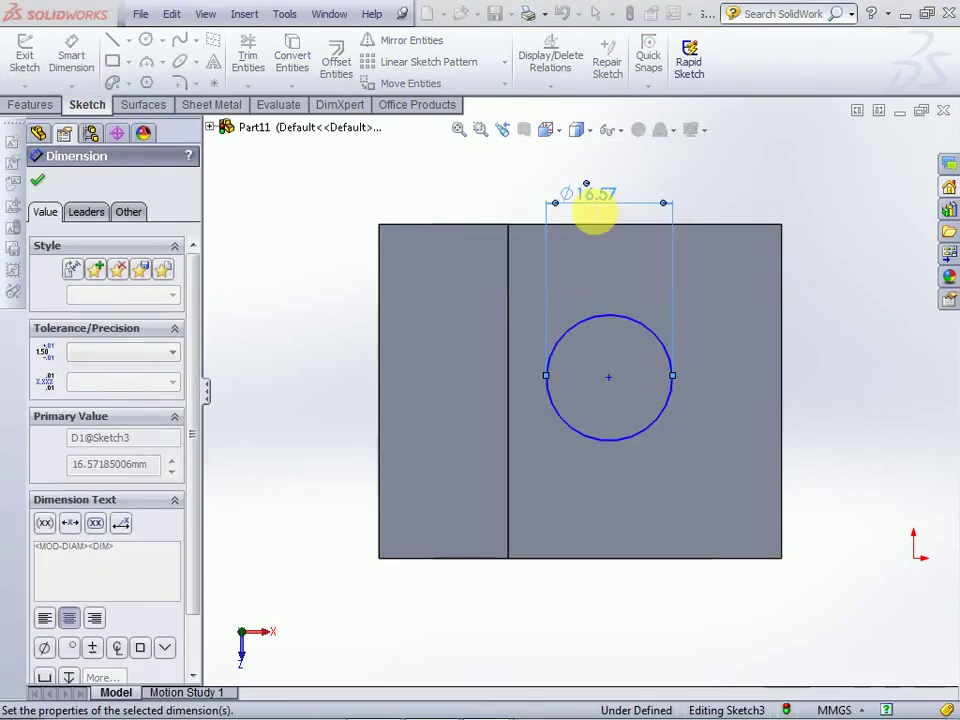
key(ctrl+7)
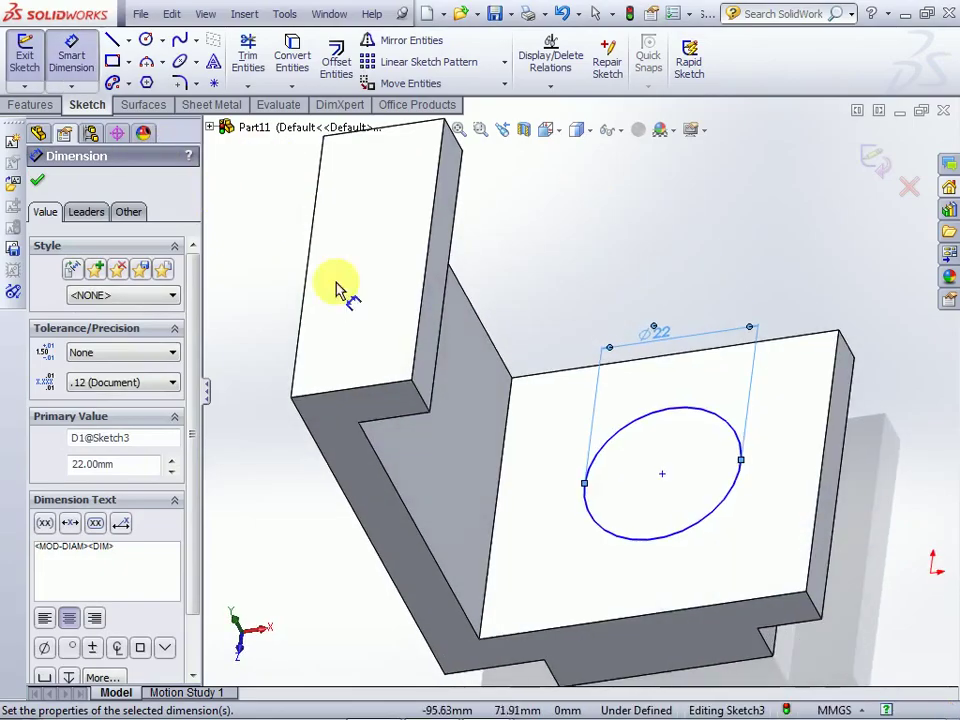
- Place the circle's centre 22 mm from two base edges, the second entered as 44/2
click(663, 476)
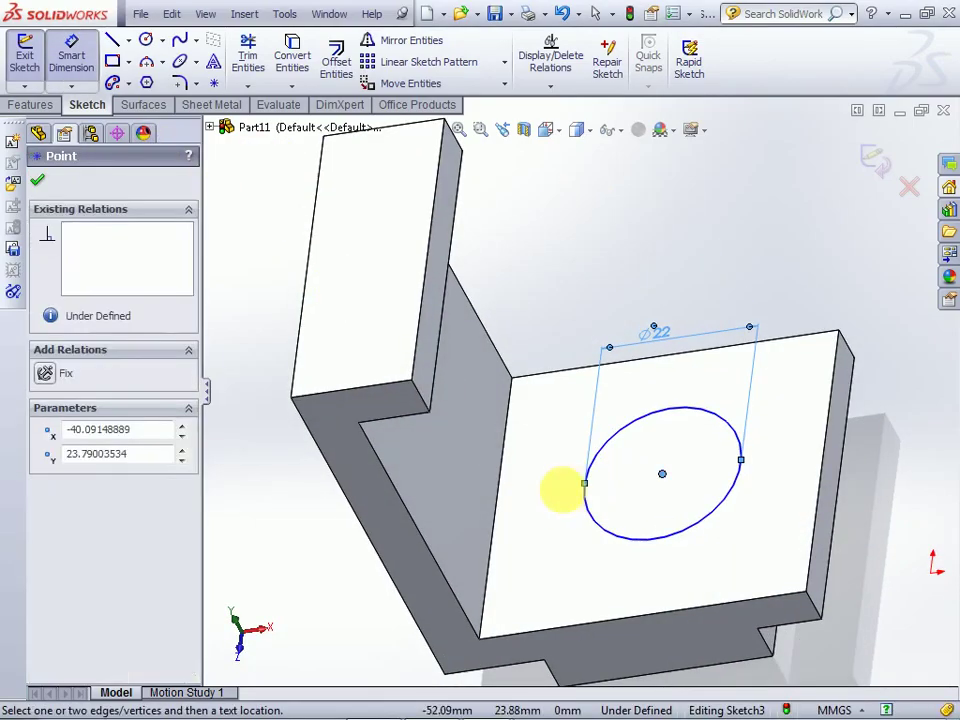
click(497, 510)
click(585, 298)
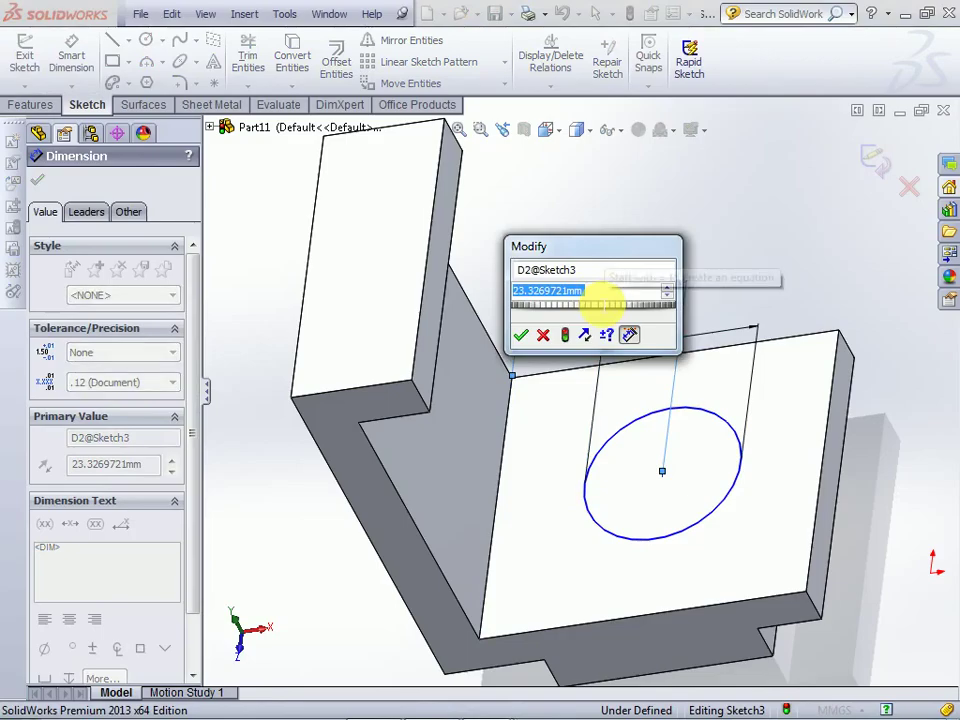
text(22)
key(Return)
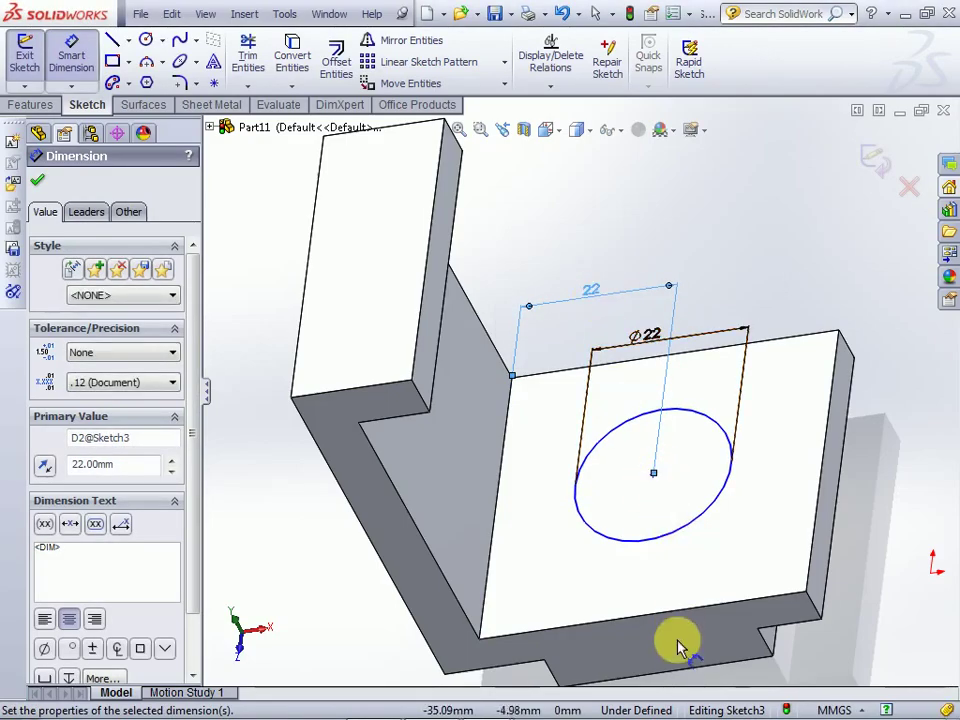
click(678, 617)
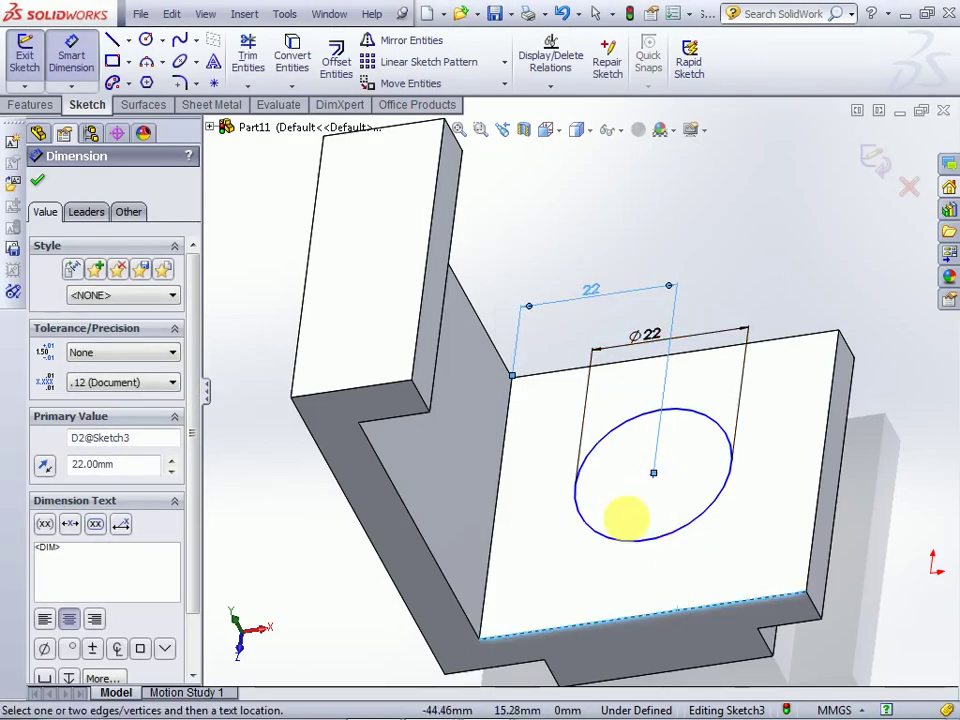
click(653, 475)
click(860, 495)
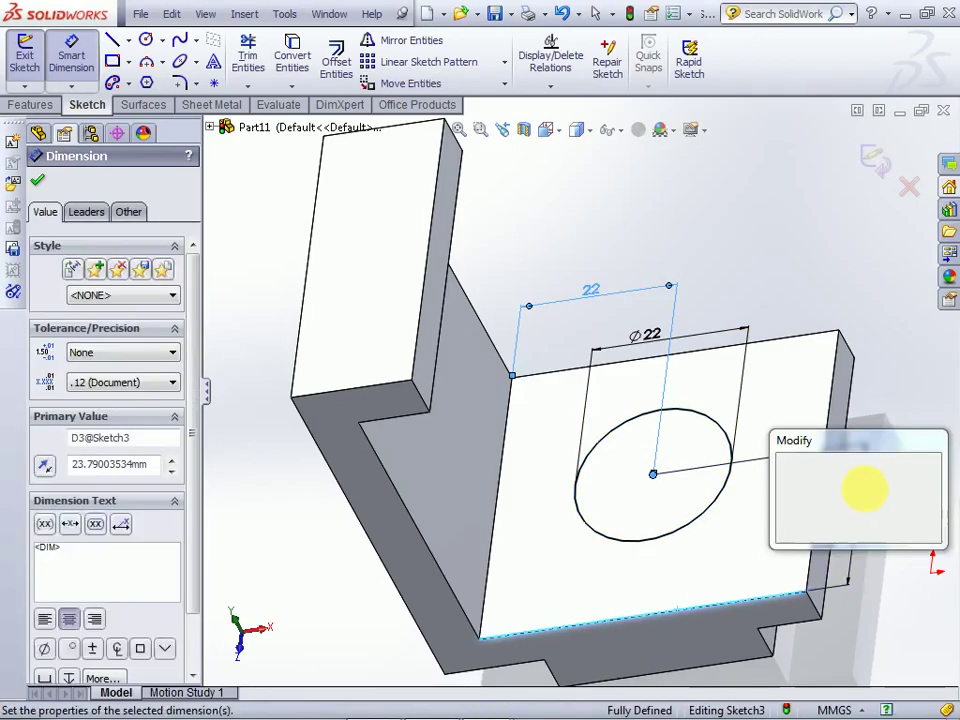
text(44)
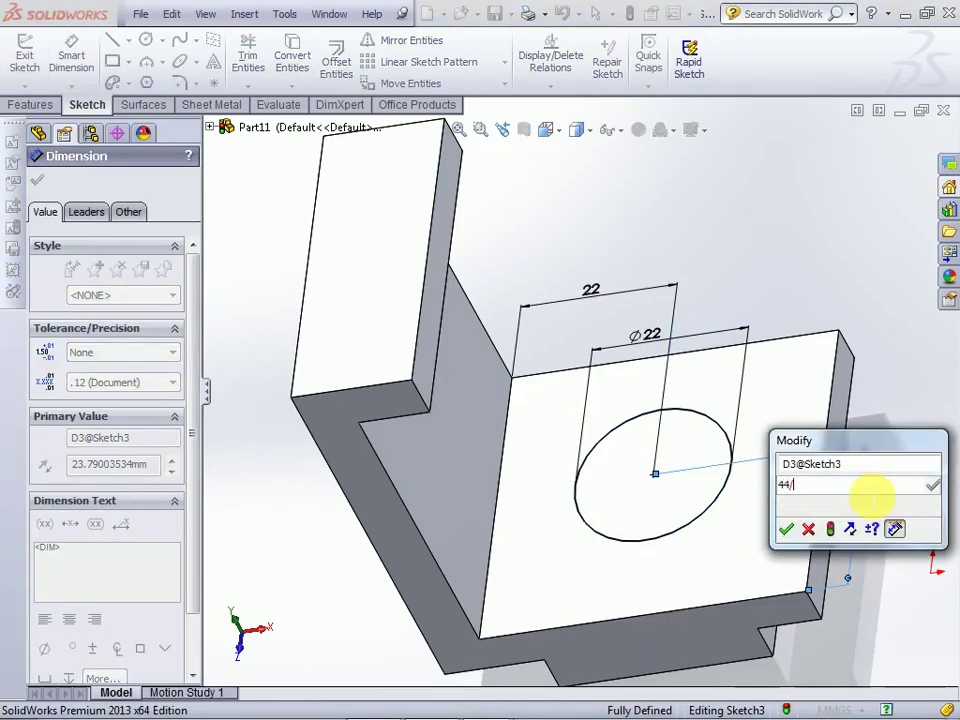
text(/2)
key(Return)
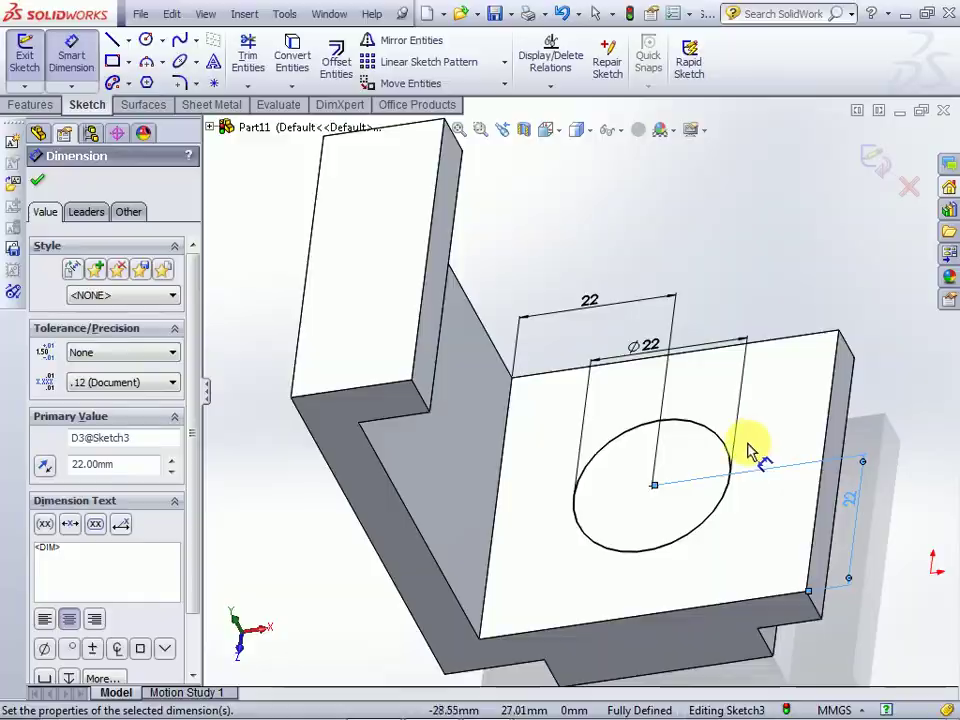
key(alt+Tab)
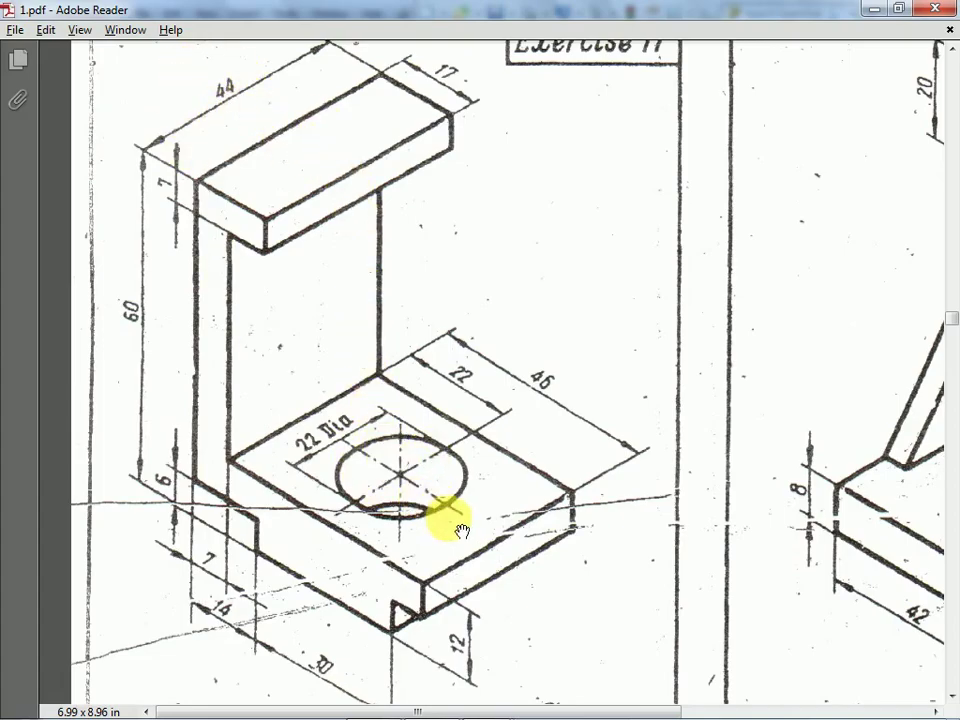
- Return from the PDF drawing to the SolidWorks model
key(alt+Tab)
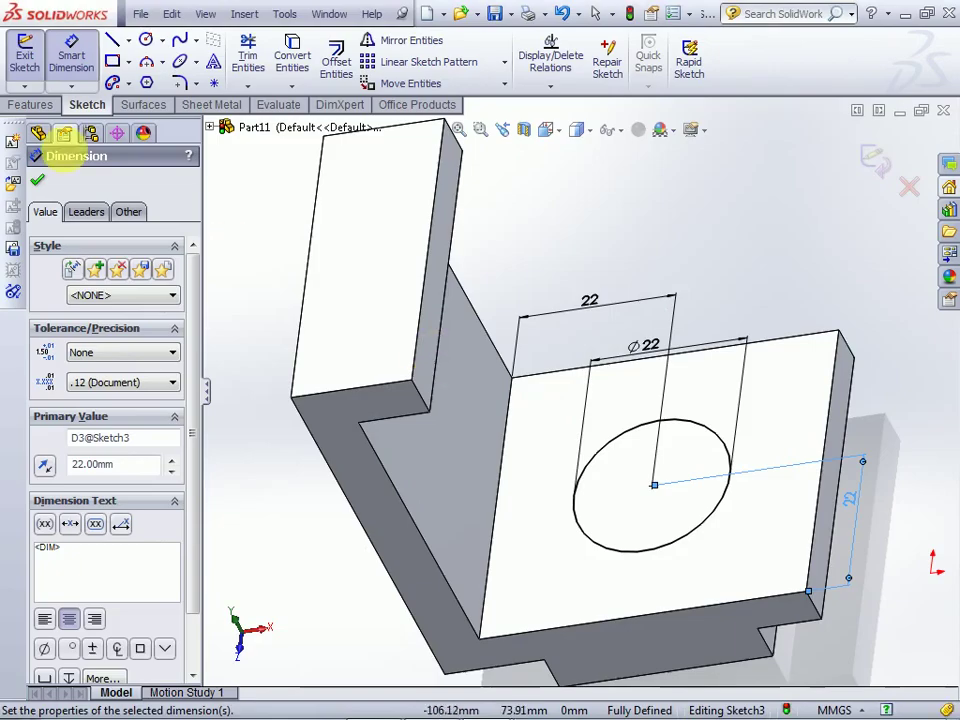
- Exit the sketch and cut the 22 mm circle through the base with an Extruded Cut
click(25, 52)
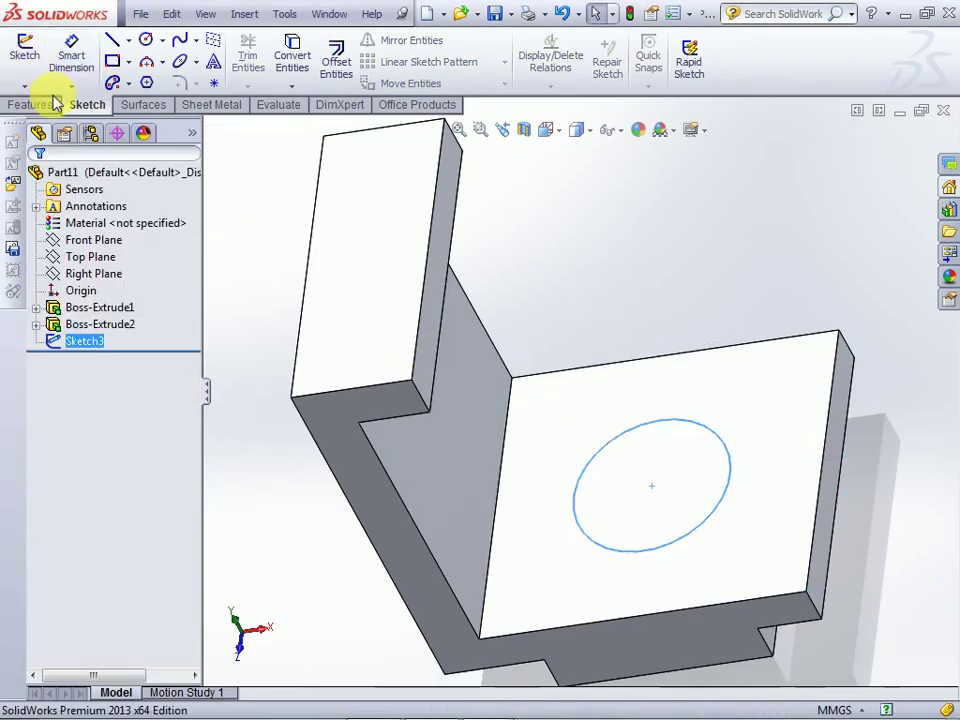
key(ctrl+7)
click(30, 105)
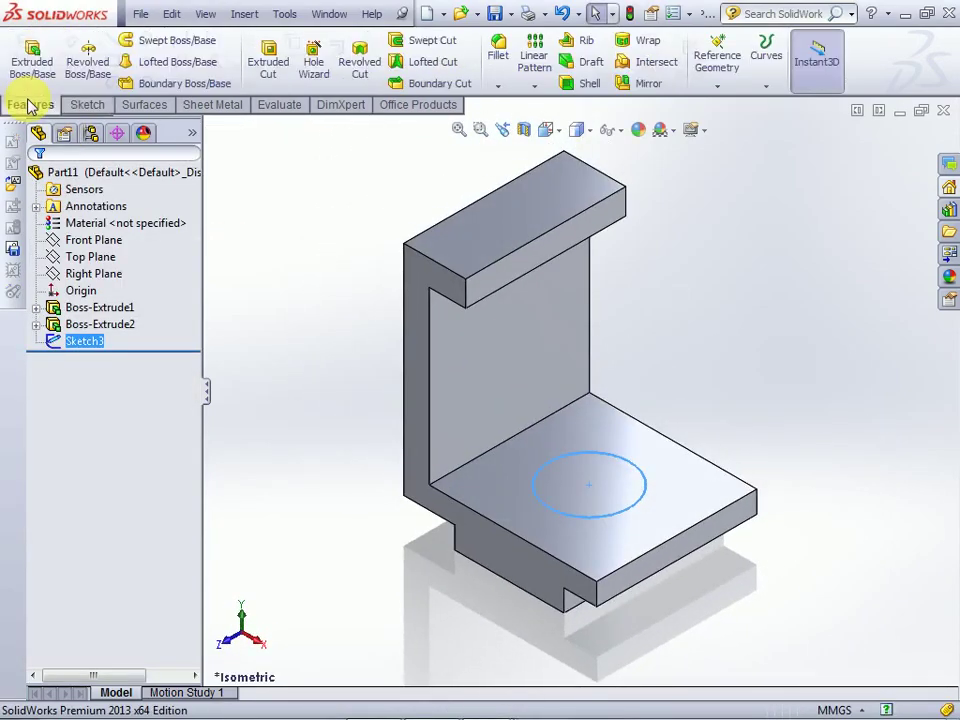
click(270, 60)
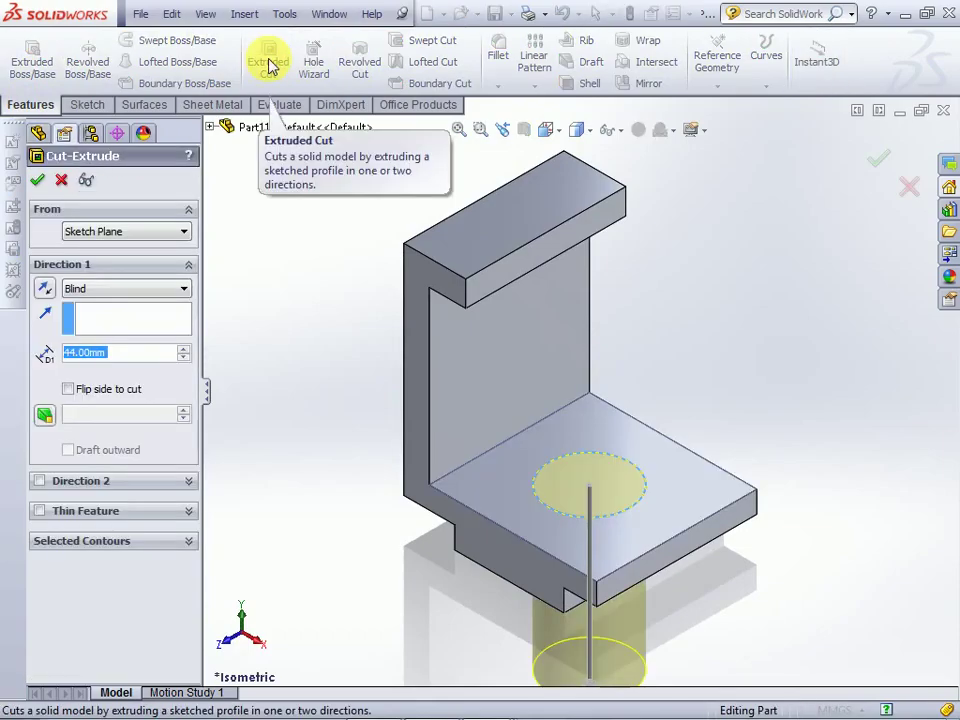
click(37, 180)
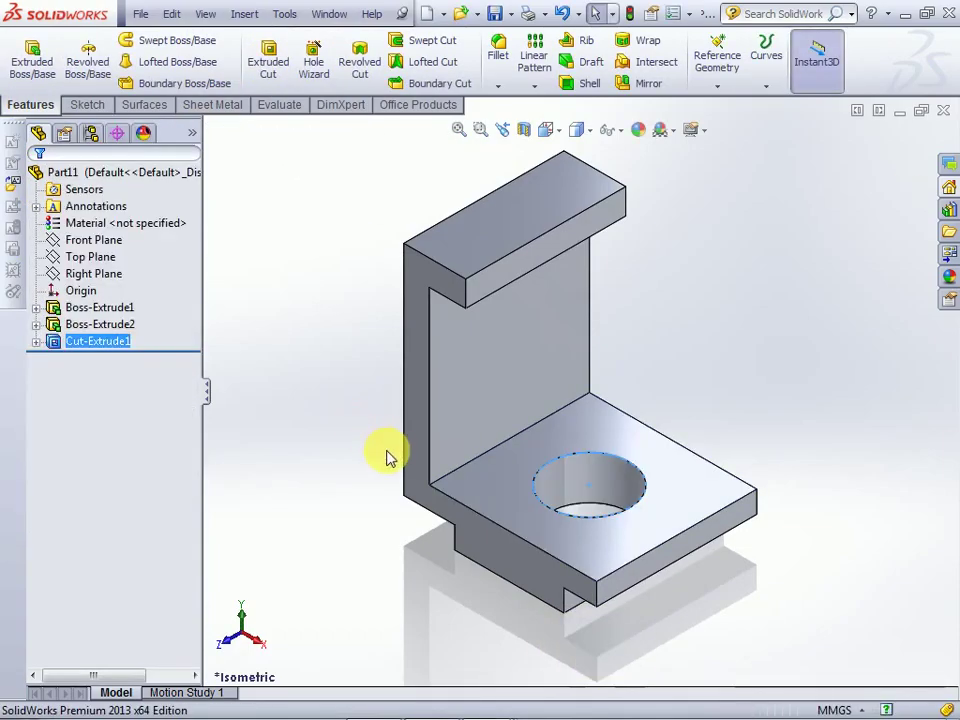
mouse_move(388, 454)
middle_down()
mouse_move(410, 467)
mouse_move(380, 452)
middle_up()
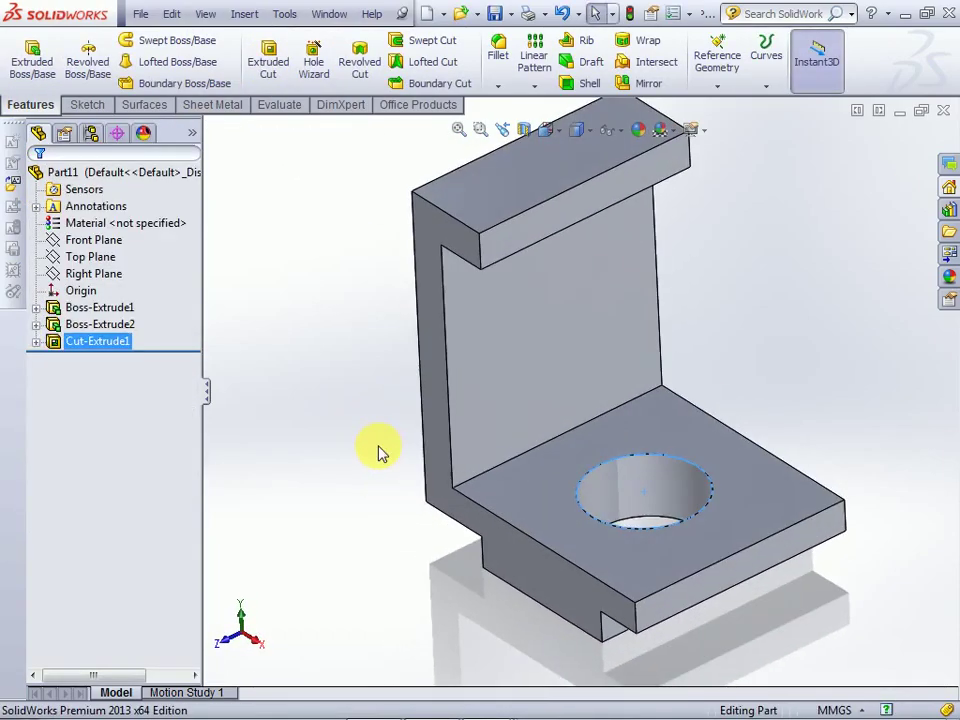
key(ctrl+7)
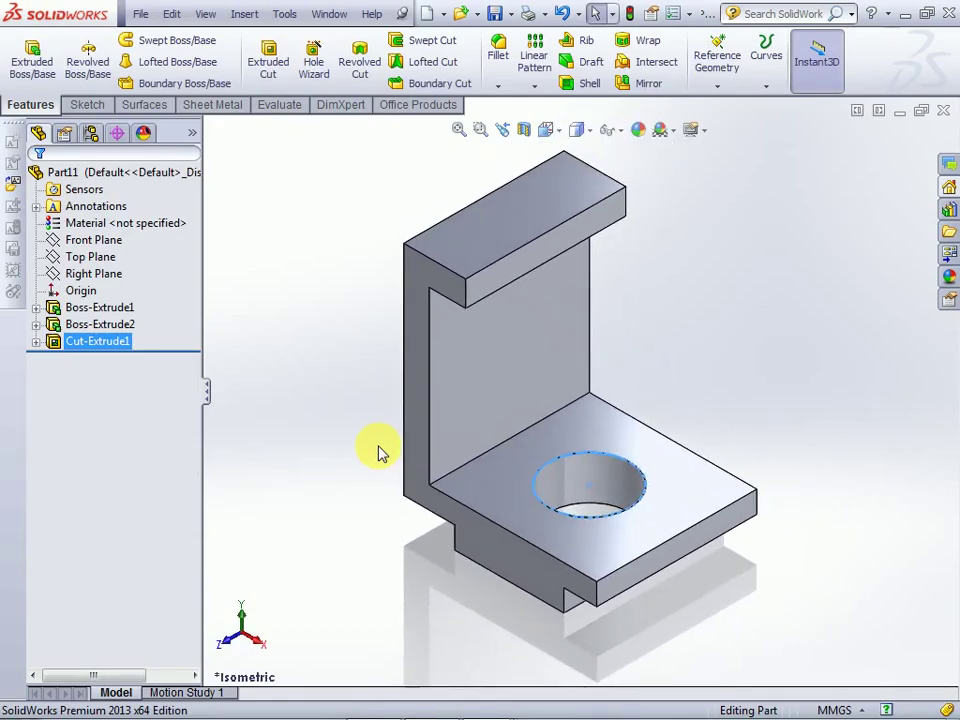
- Compare the finished clamp with the PDF drawing and return to SolidWorks
key(alt+Tab)
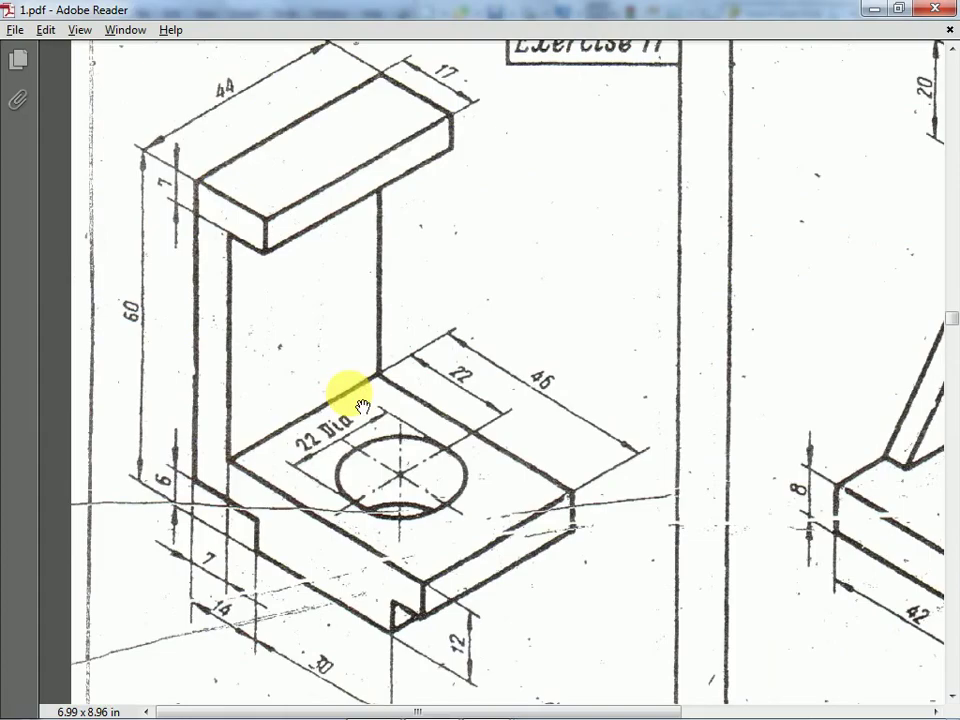
scroll(362, 406, up, 1)
scroll(362, 406, down, 1)
key(alt+Tab)
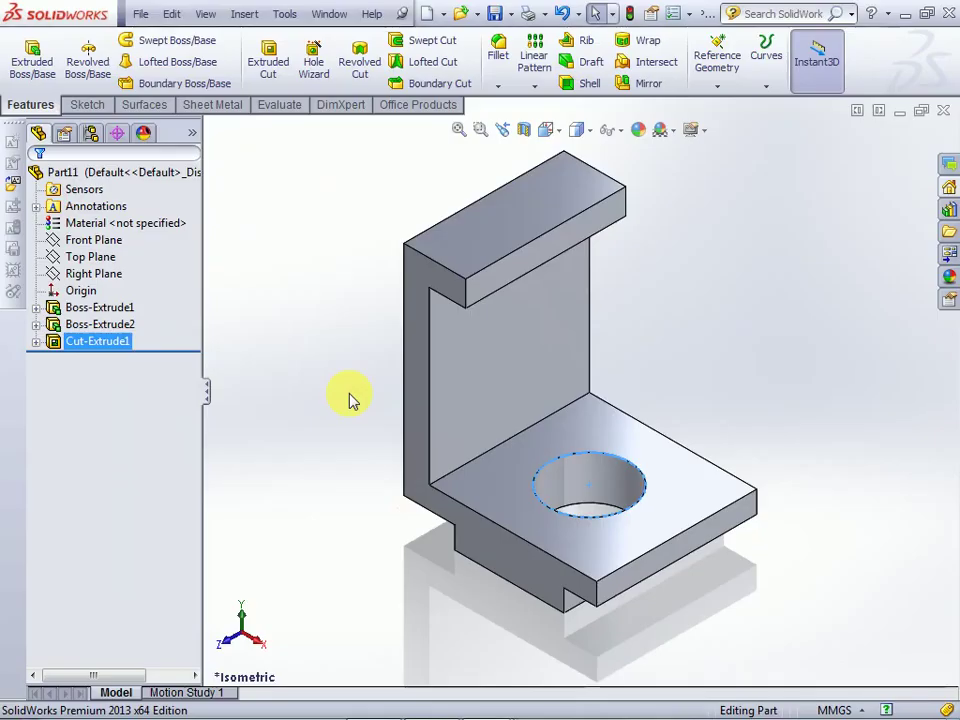